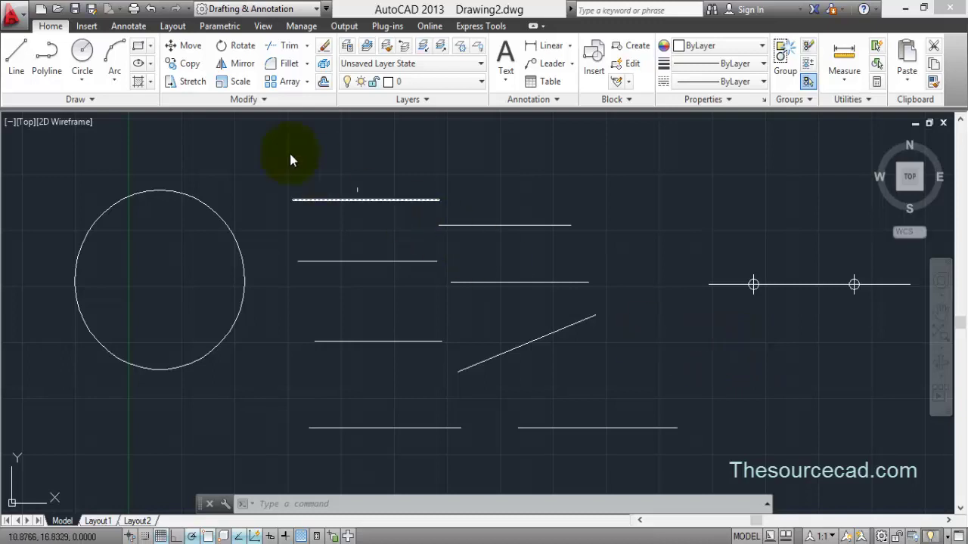
Step: Expand the Modify panel slide-out to show the Break and Join tools
left_click(217, 100)
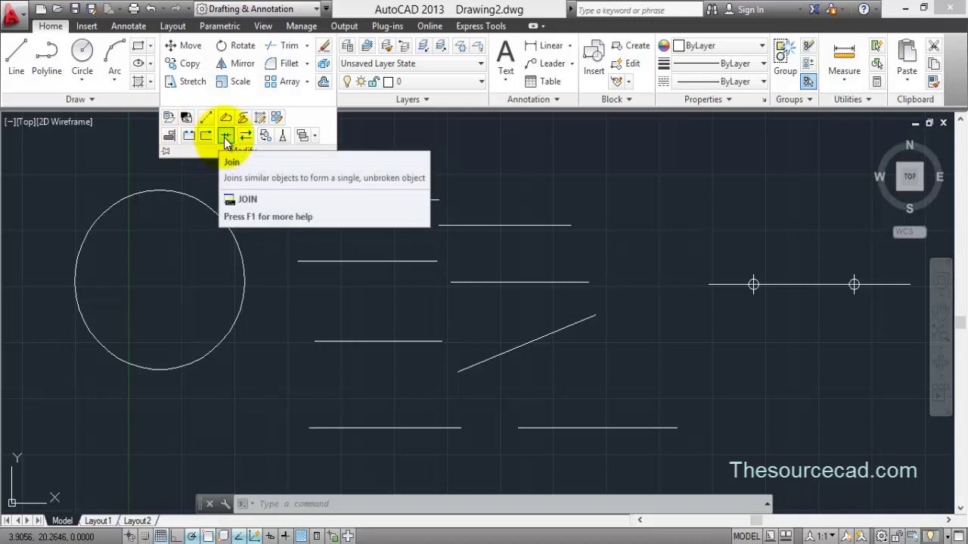
left_click(188, 136)
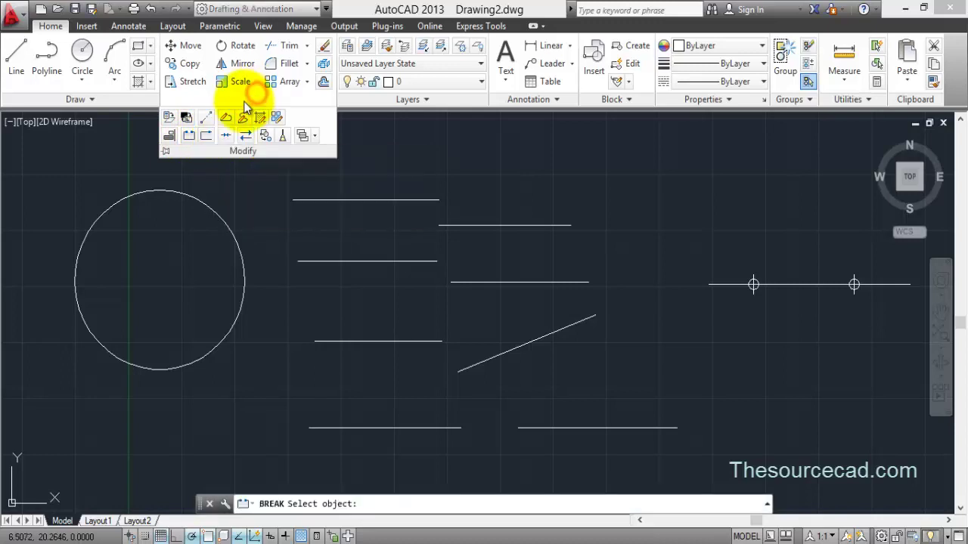
left_click(189, 139)
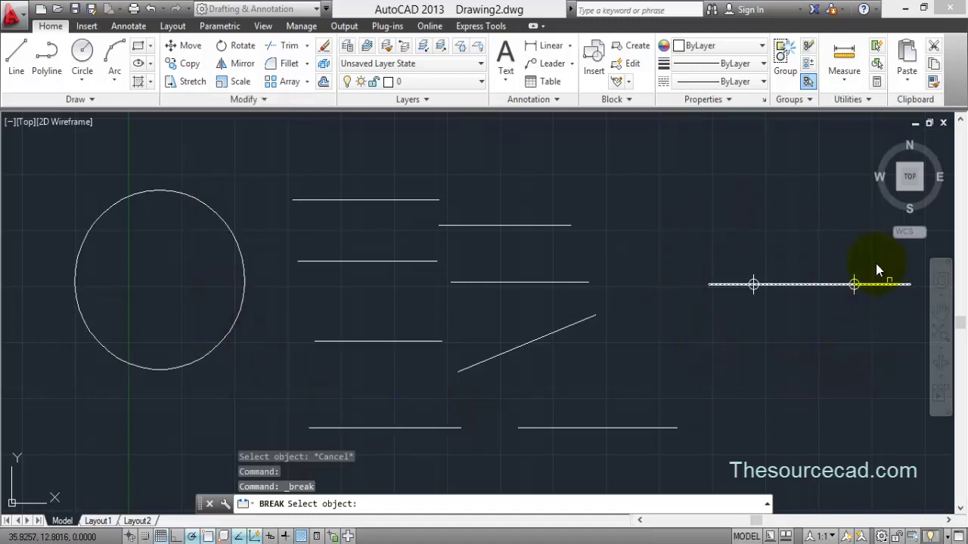
left_click(712, 287)
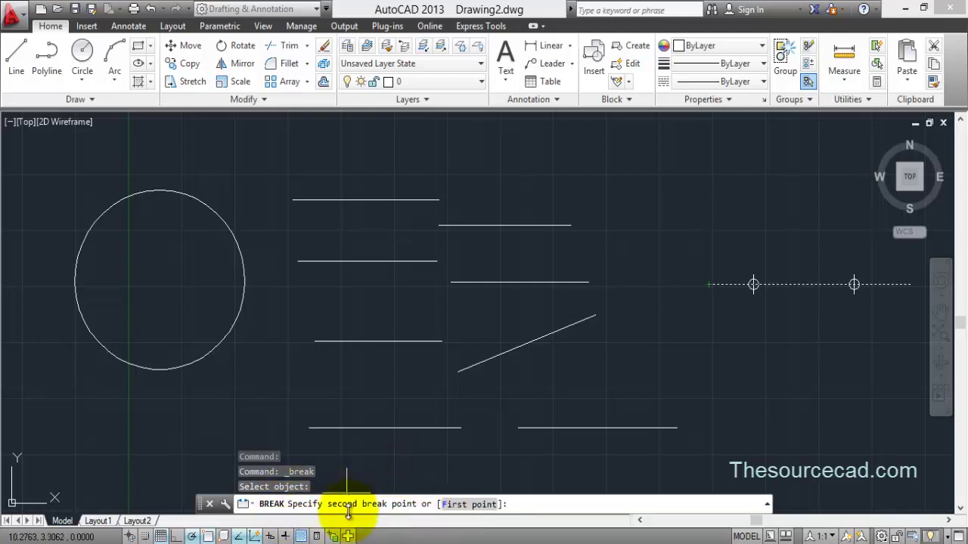
left_click(461, 504)
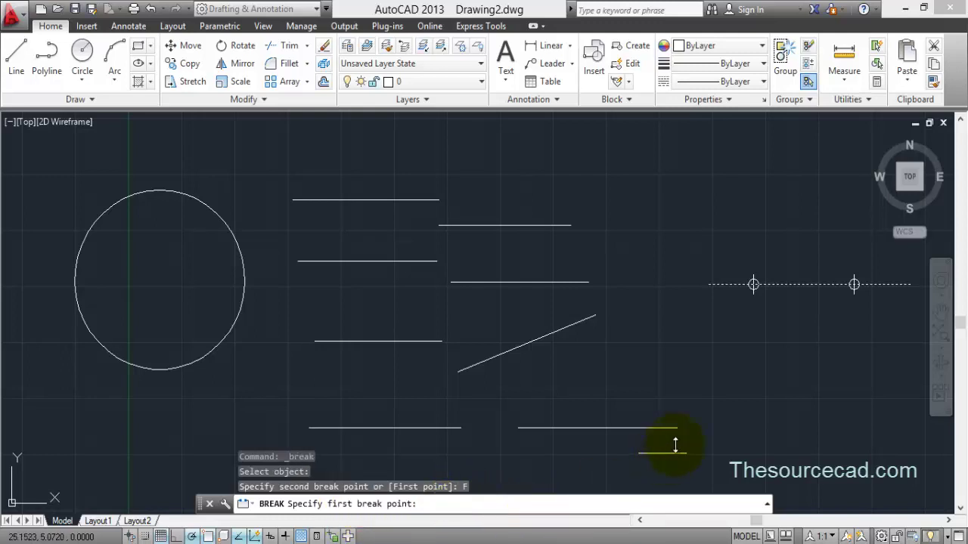
left_click(754, 284)
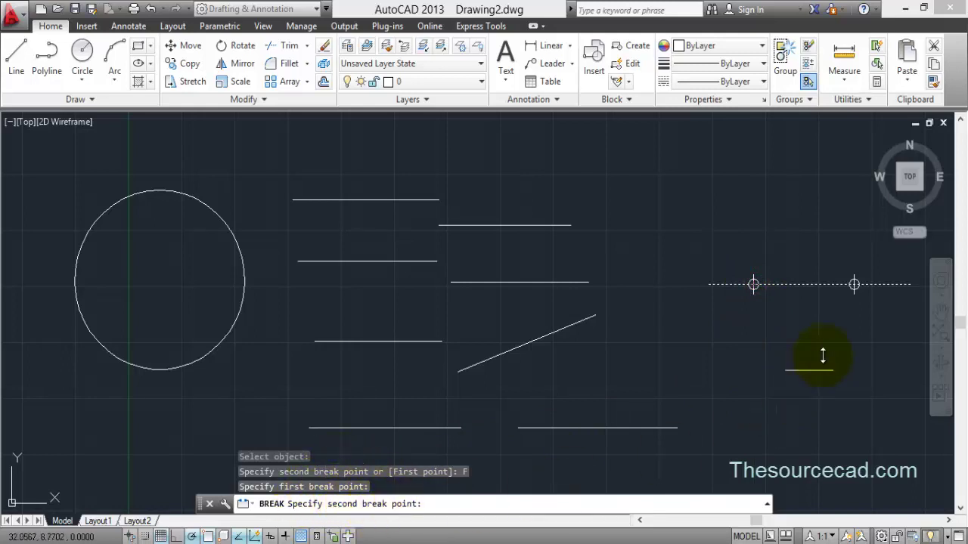
left_click(854, 283)
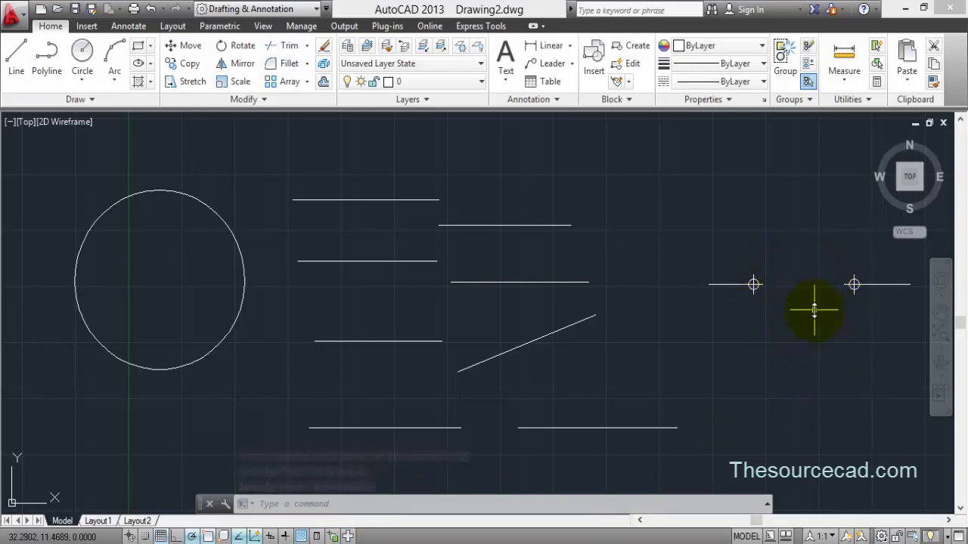
left_click_drag(803, 328, 806, 282)
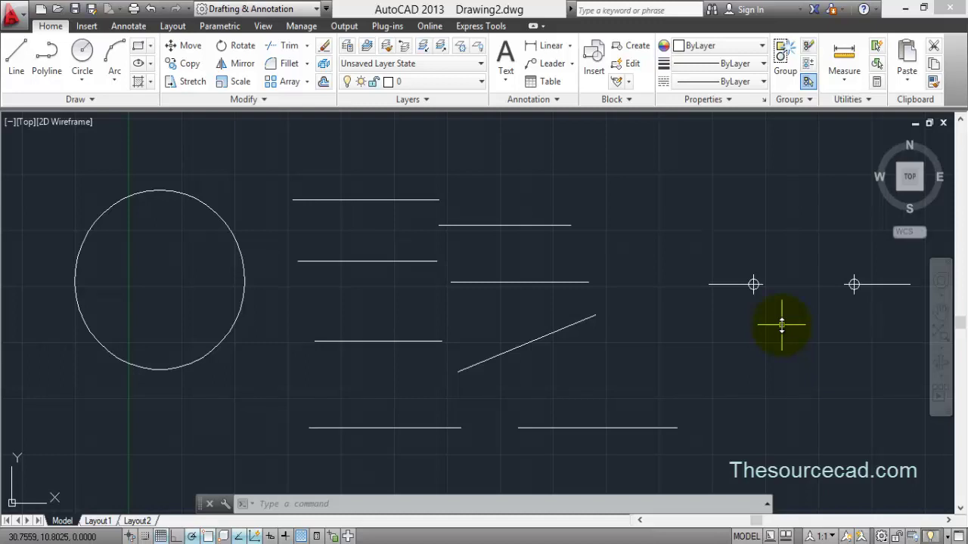
key("ctrl+z")
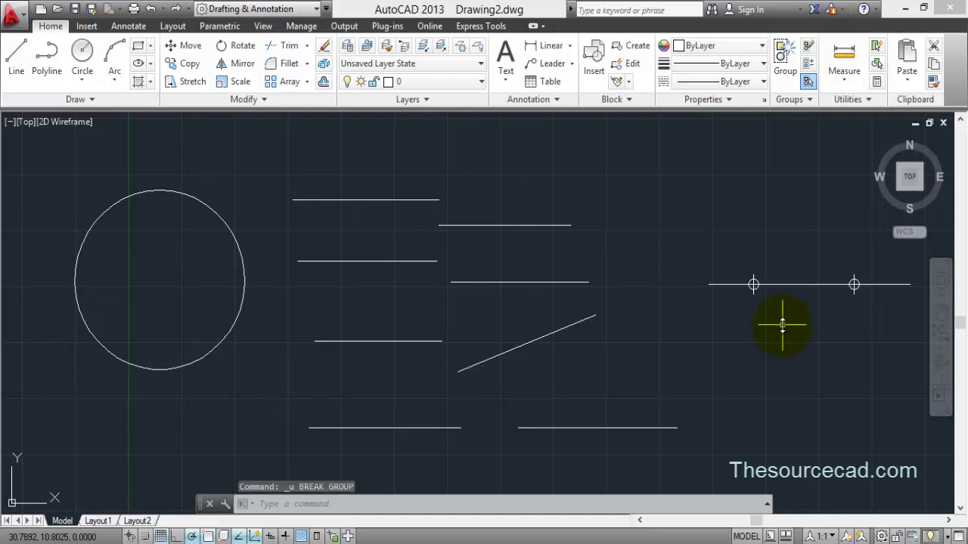
left_click(246, 99)
left_click(188, 136)
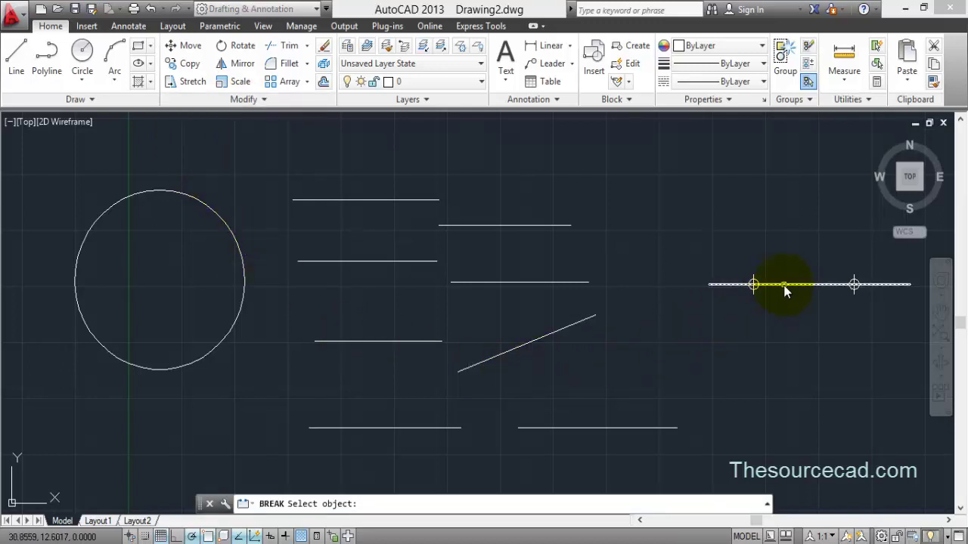
mouse_move(783, 285)
middle_mouse_down()
mouse_move(624, 291)
mouse_move(553, 307)
middle_mouse_up()
scroll(554, 308, "up", 4)
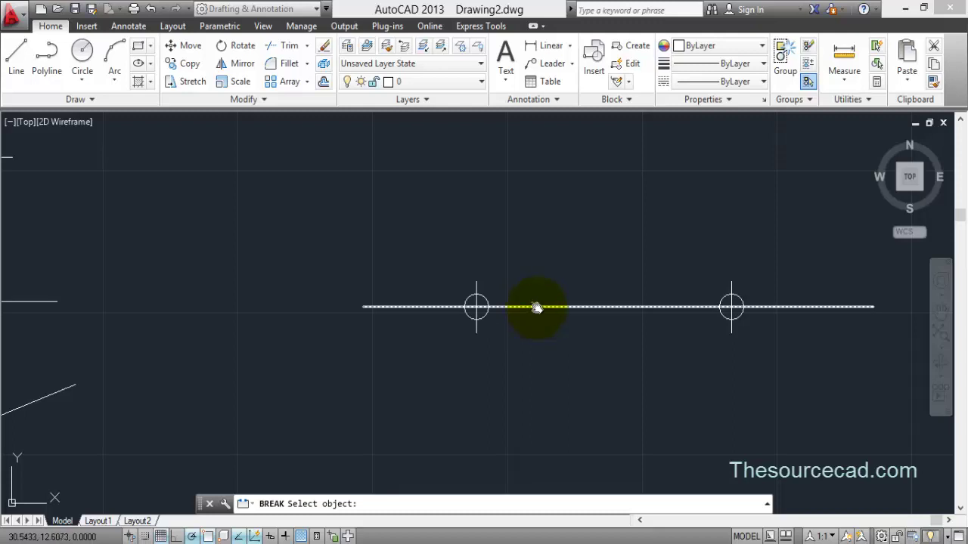
left_click(536, 308)
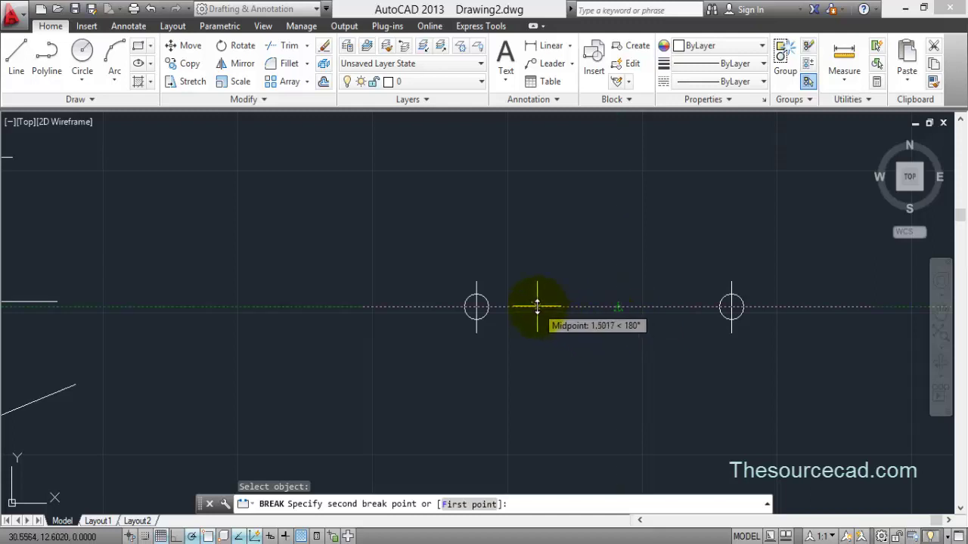
left_click(619, 308)
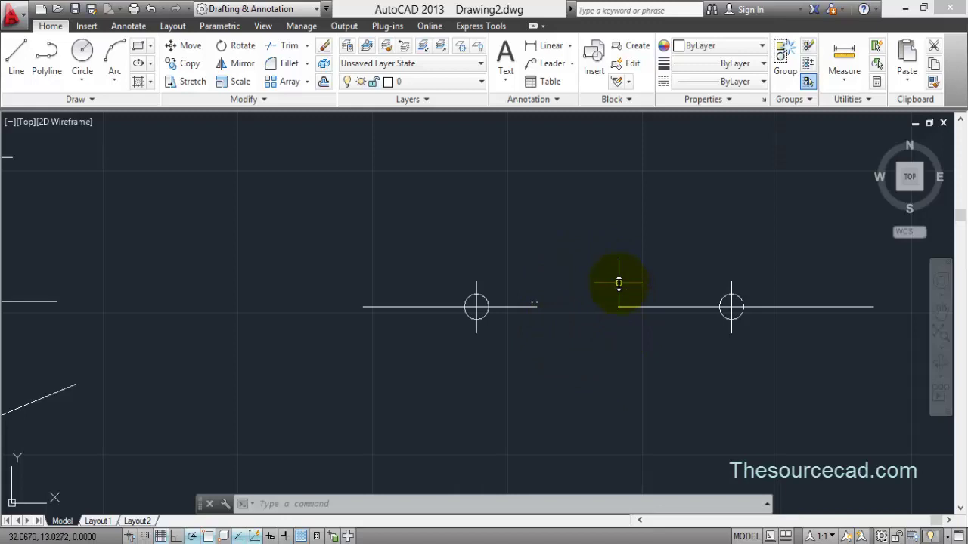
key("ctrl+z")
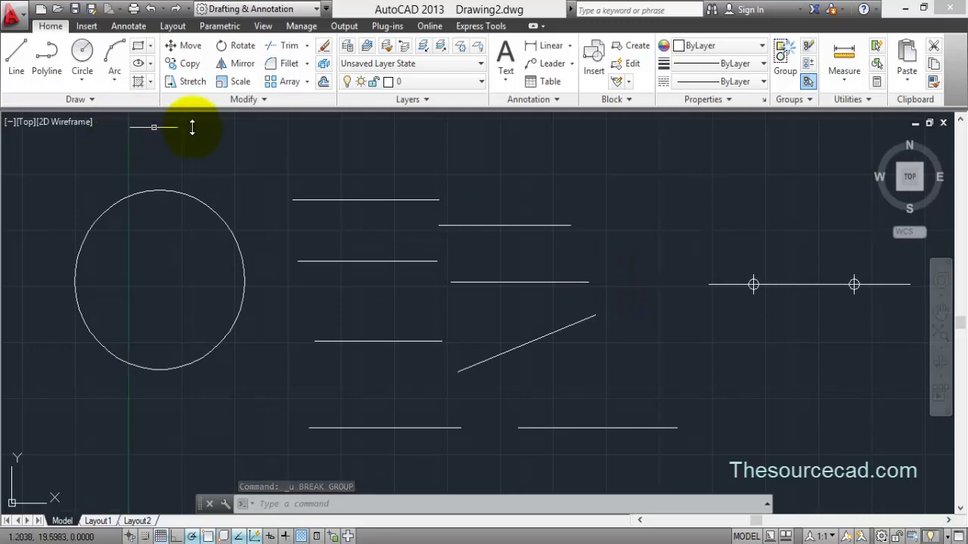
left_click(238, 103)
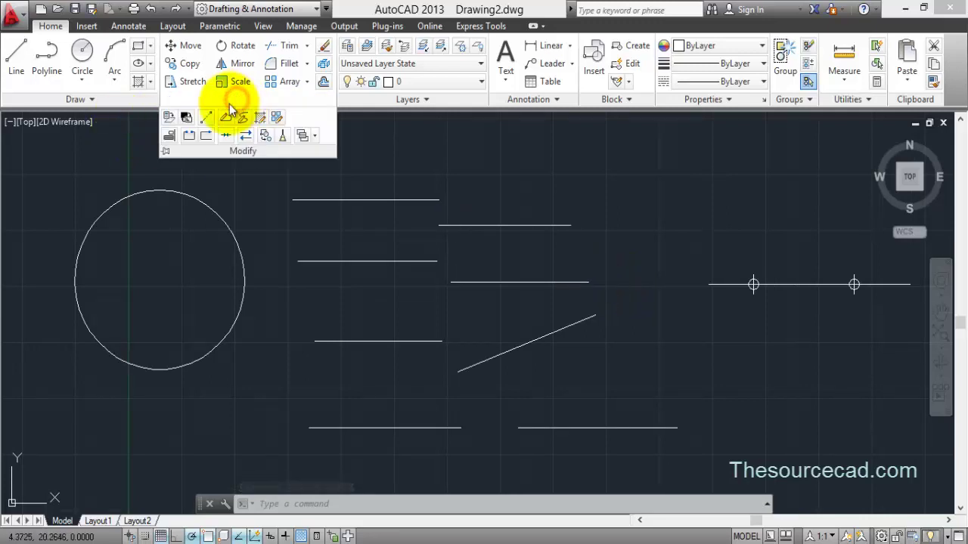
left_click(205, 137)
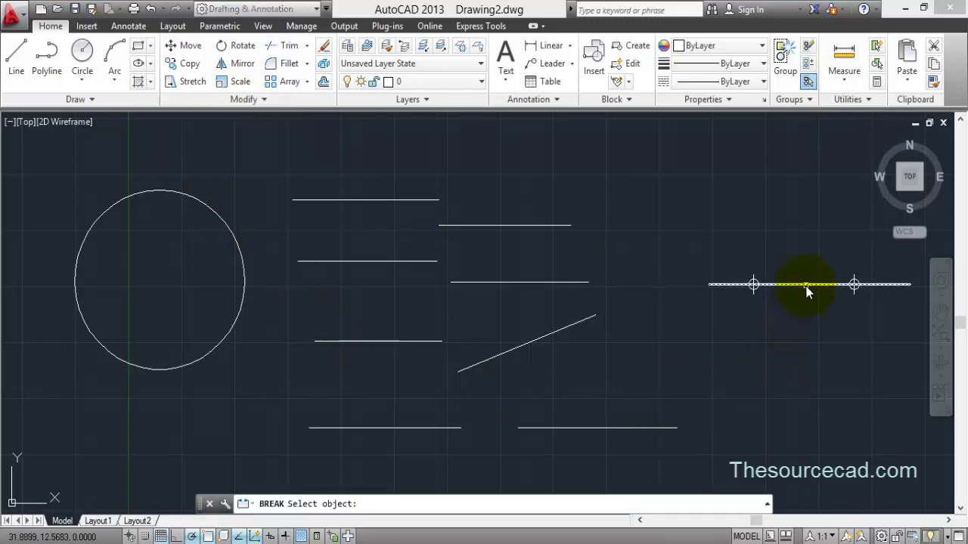
middle_click_drag(787, 303, 564, 310)
scroll(564, 310, "up", 6)
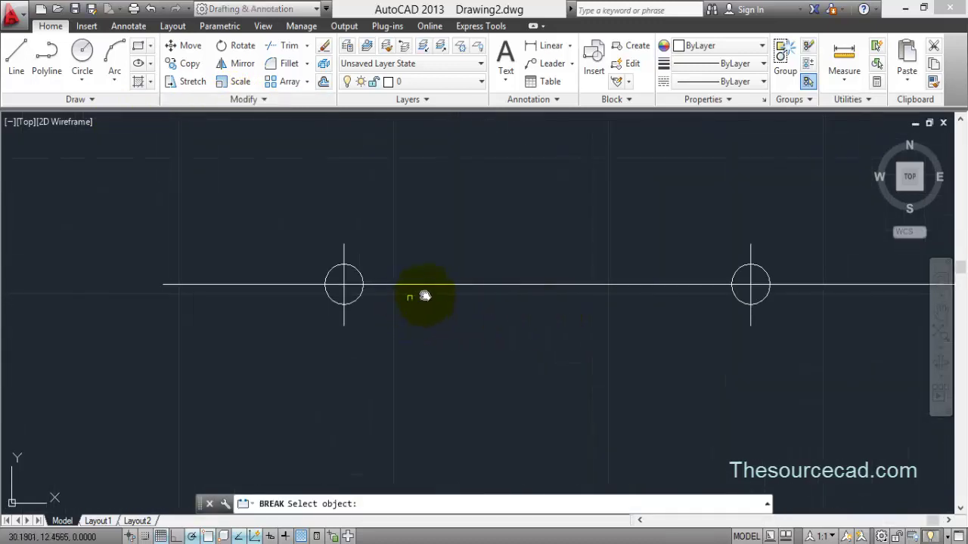
scroll(458, 284, "down", 2)
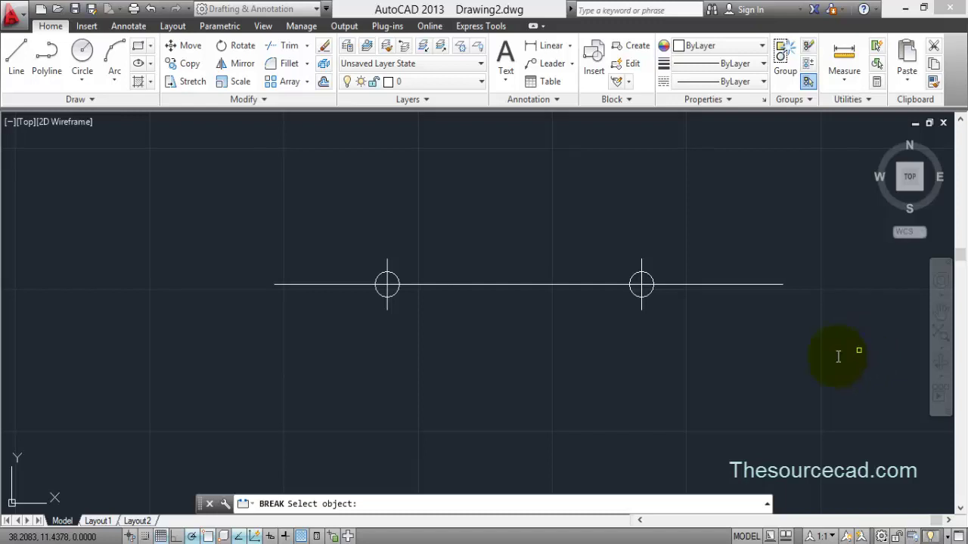
left_click(480, 284)
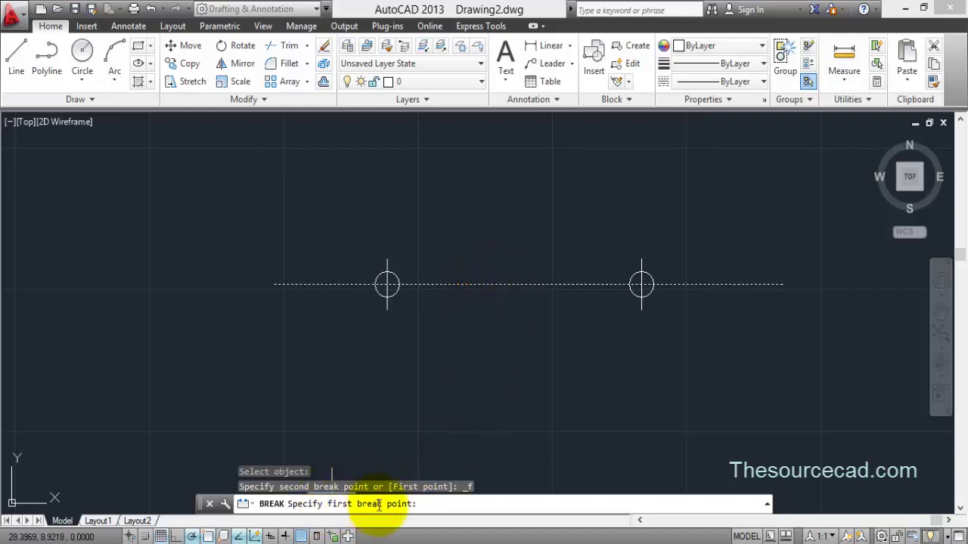
left_click(529, 285)
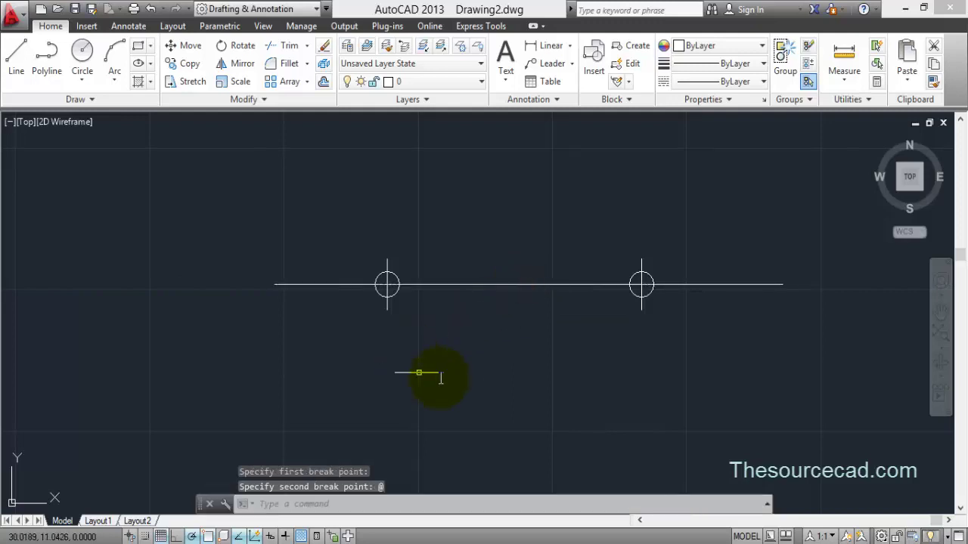
type("@")
key("Return")
left_click(474, 285)
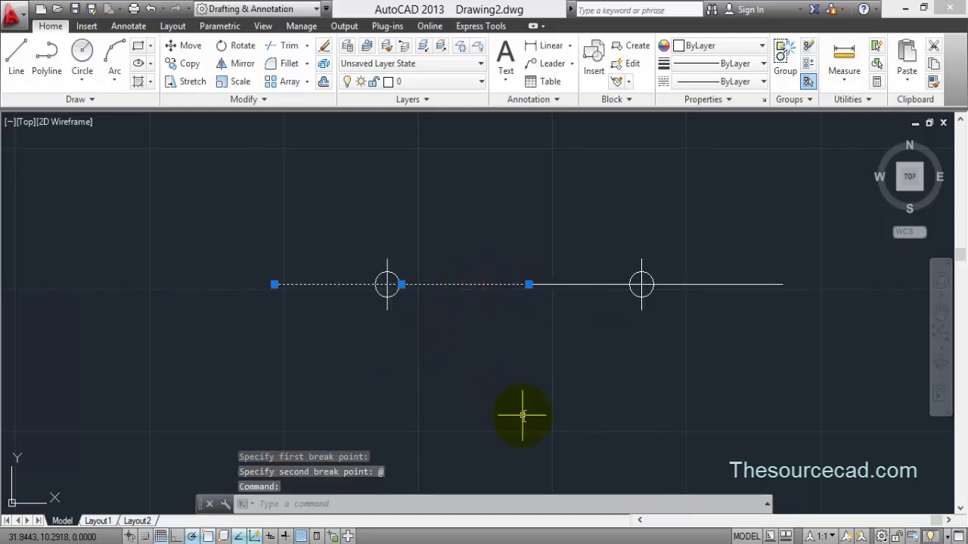
left_click(638, 285)
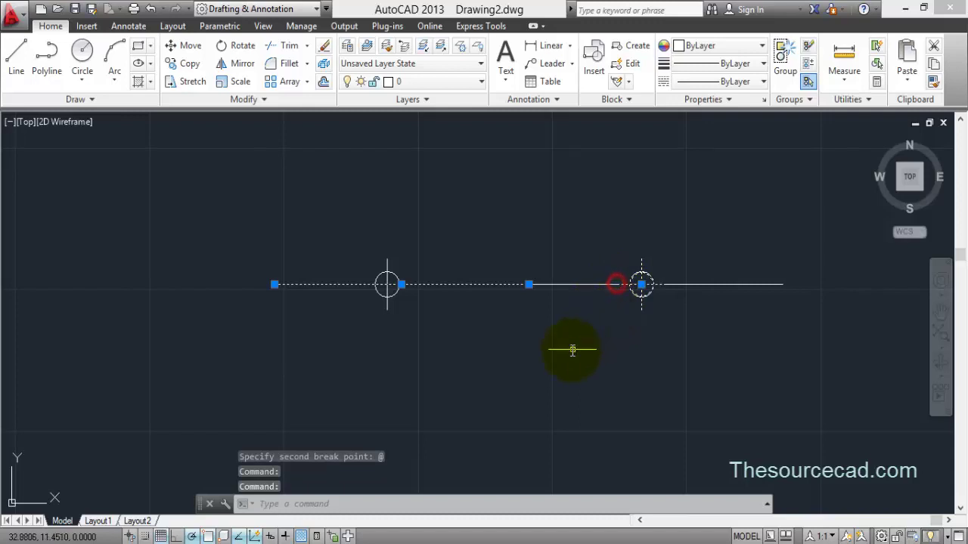
key("Escape")
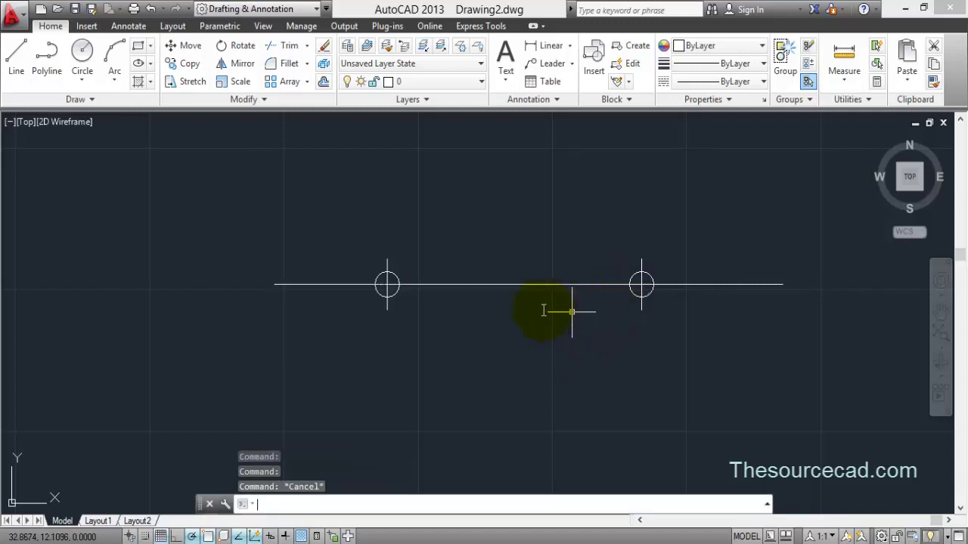
left_click(492, 285)
left_click(402, 284)
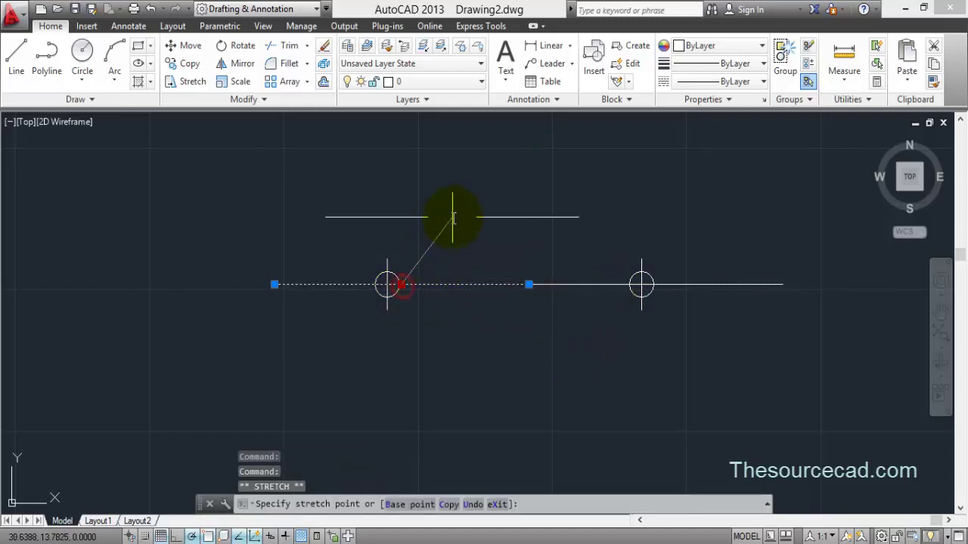
left_click(452, 217)
key("Escape")
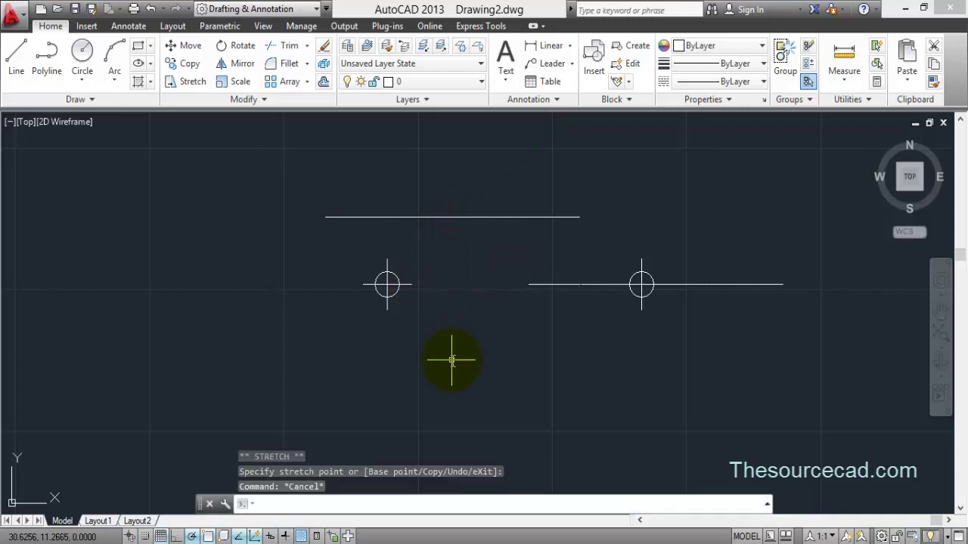
key("ctrl+z")
key("ctrl+z")
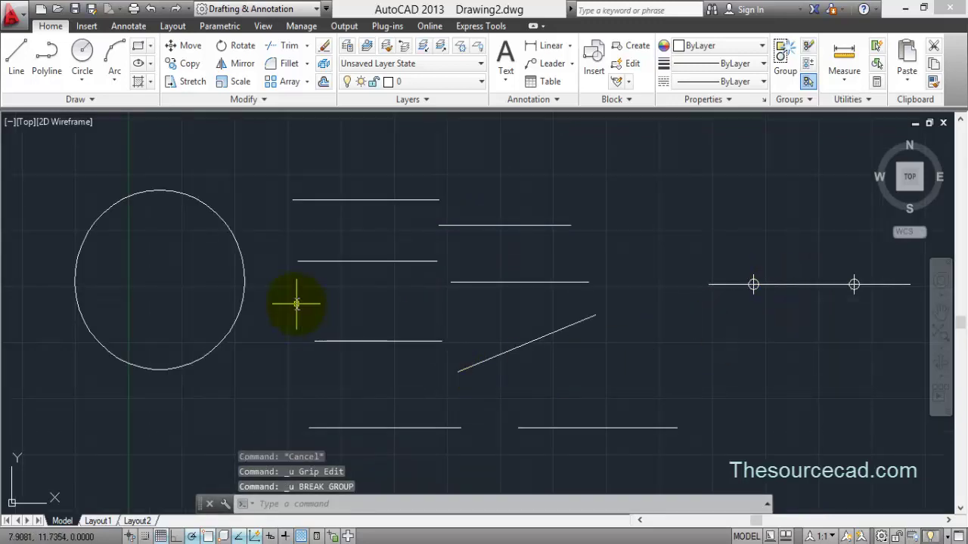
Step: Break the circle between its right edge and its top point, leaving an open arc
middle_click_drag(59, 257, 61, 257)
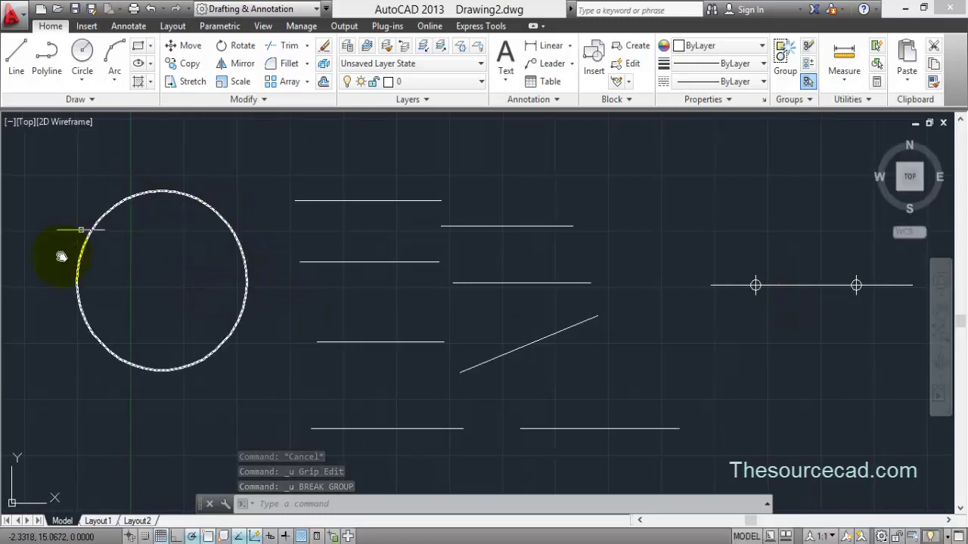
left_click(243, 100)
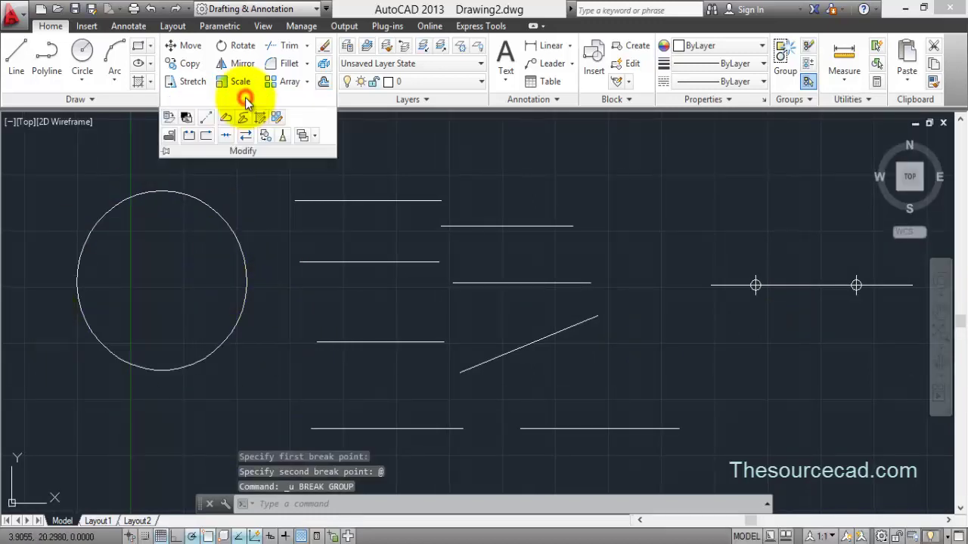
left_click(189, 139)
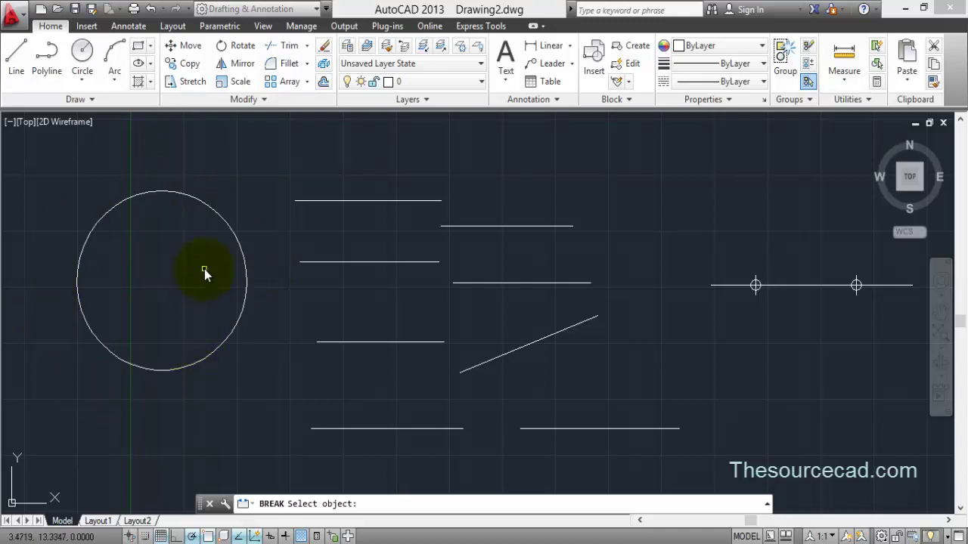
left_click(246, 286)
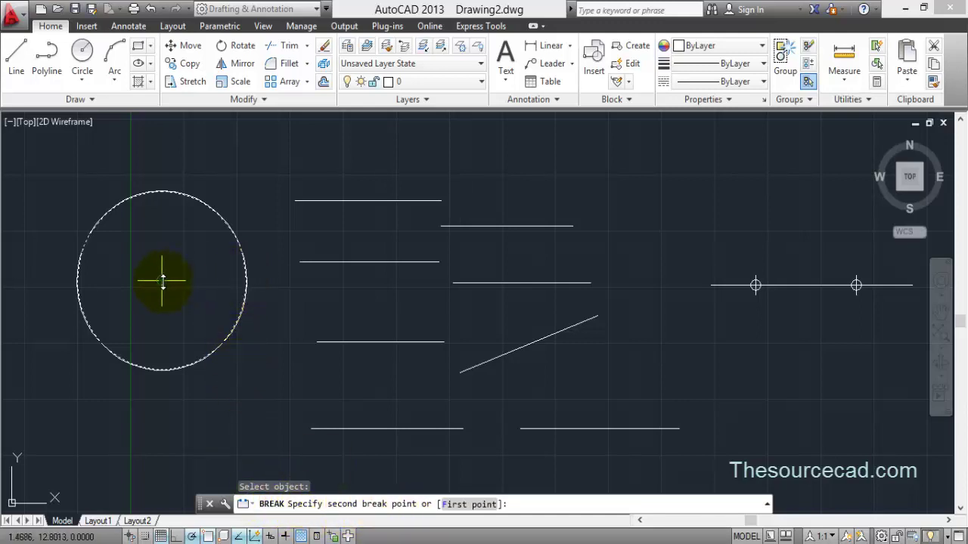
left_click(163, 193)
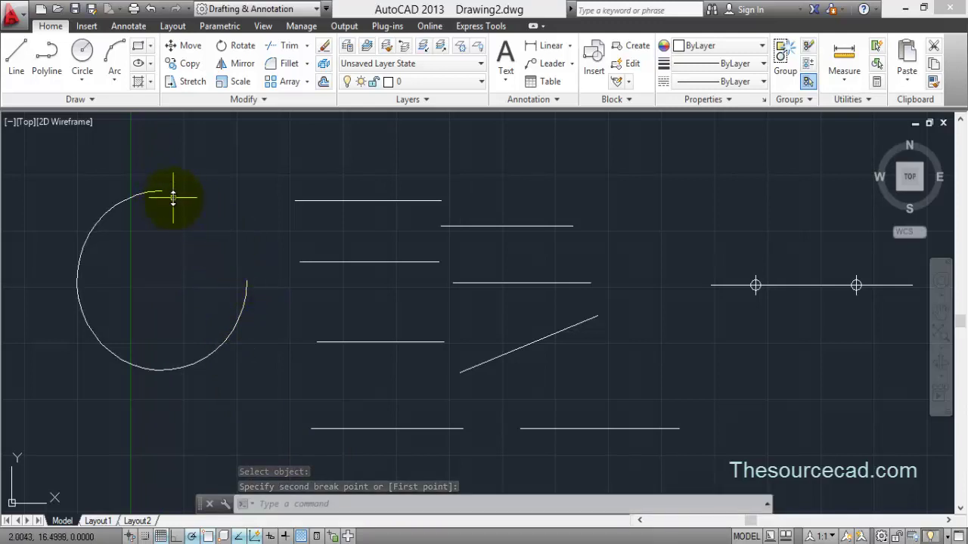
left_click(243, 99)
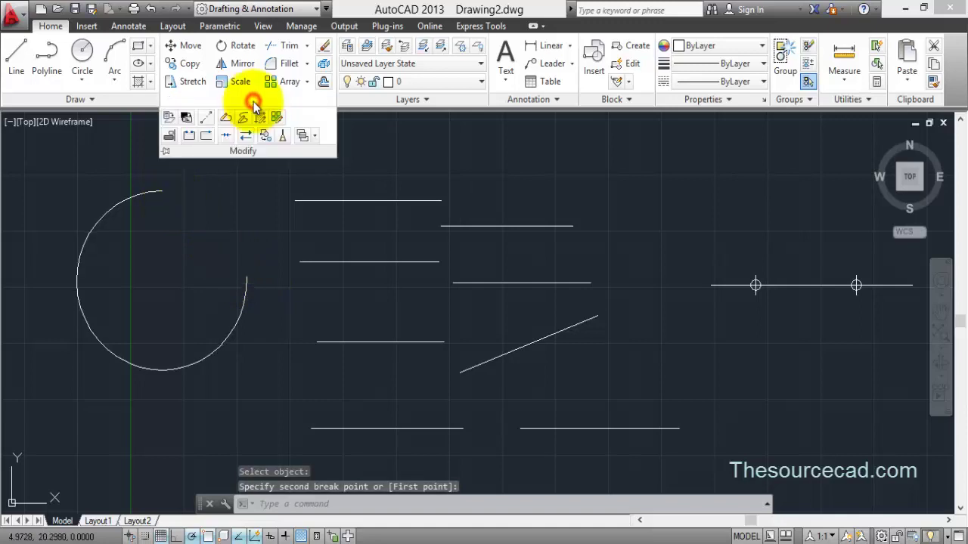
Step: Break the arc between its bottom and a lower-left point, splitting it into two arcs
left_click(187, 136)
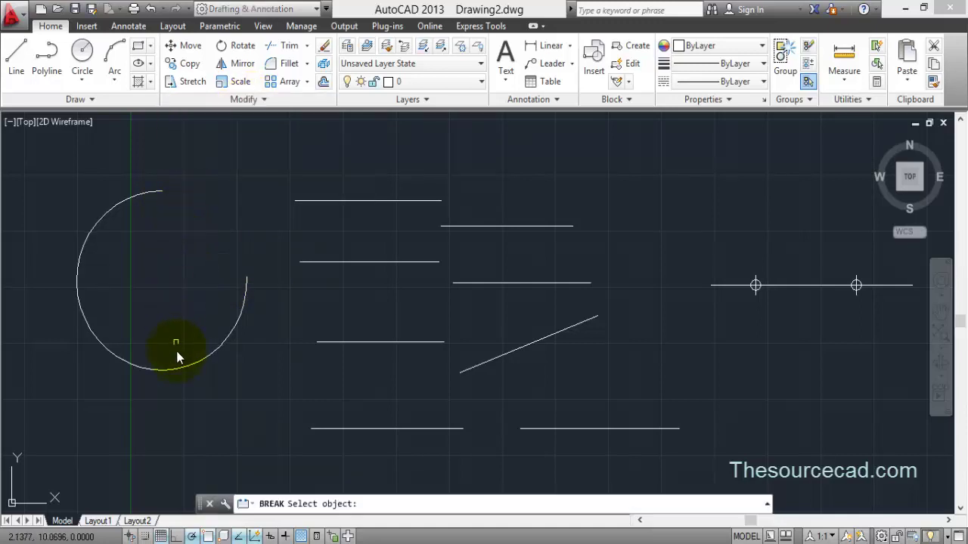
left_click(190, 367)
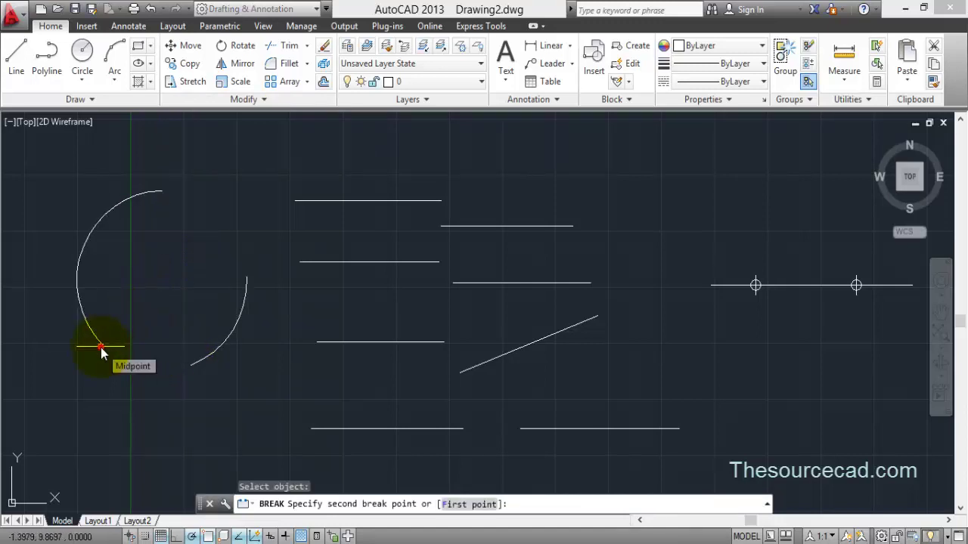
left_click(103, 348)
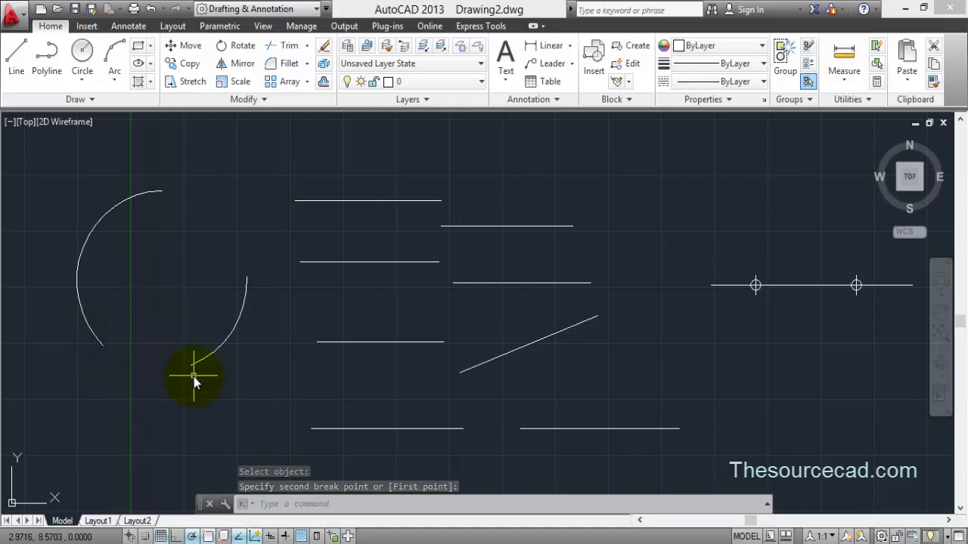
left_click(244, 100)
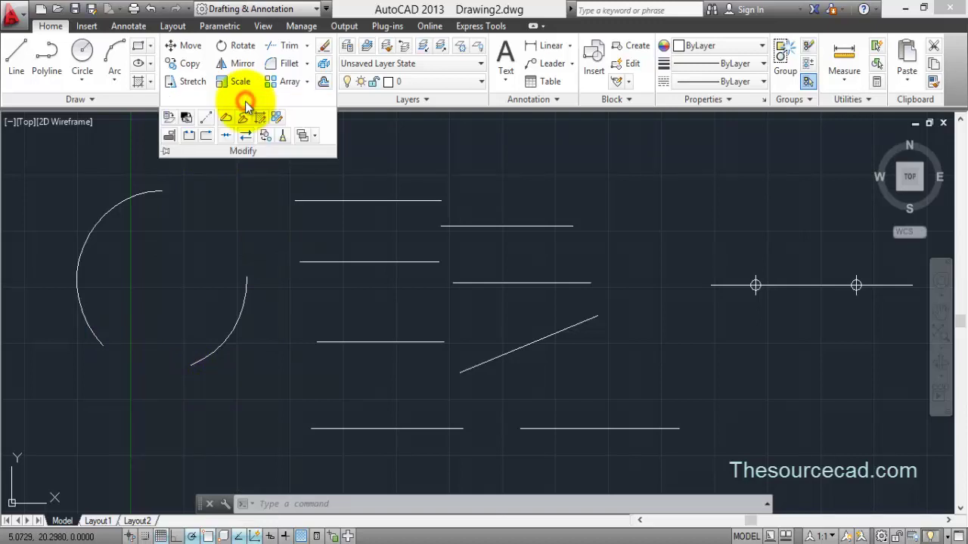
Step: Join the left arc and the right arc into one continuous arc
left_click(225, 138)
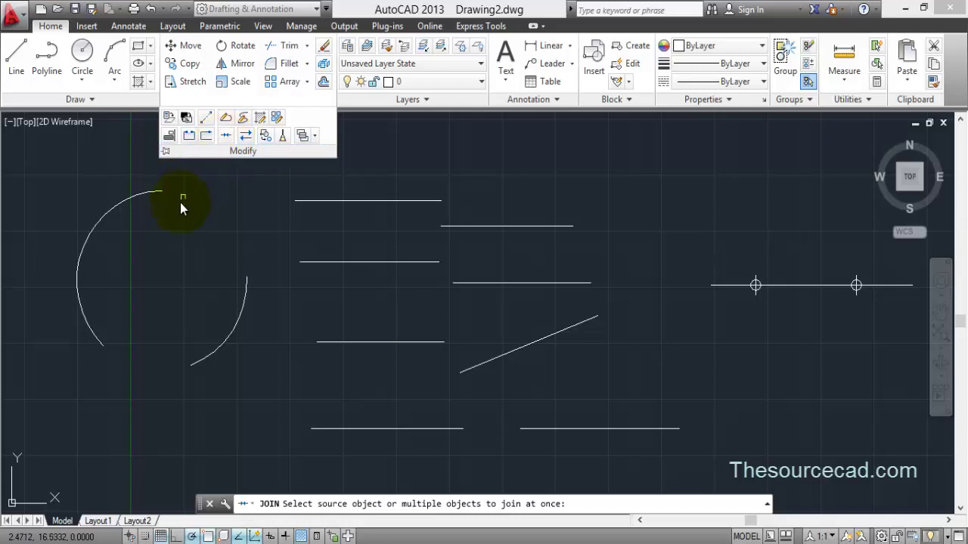
left_click(97, 339)
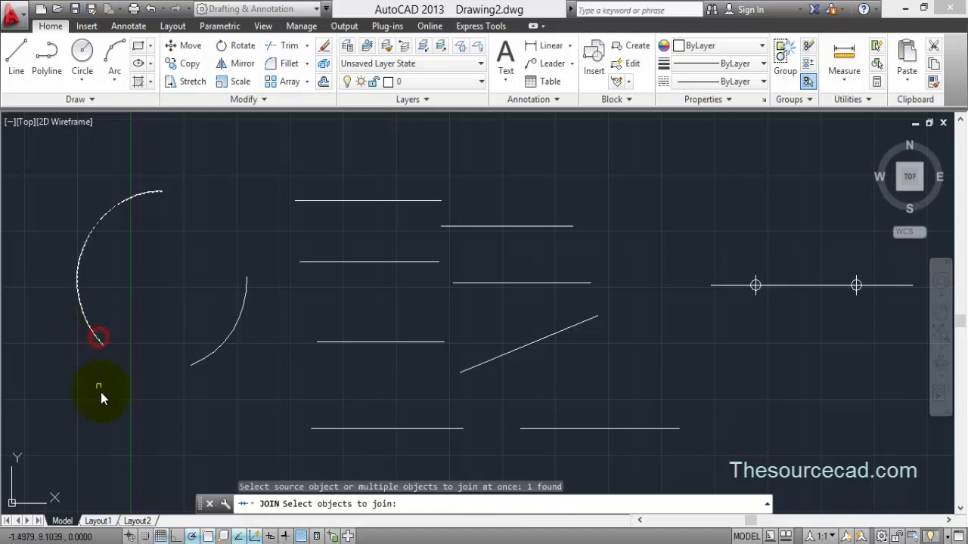
left_click(191, 366)
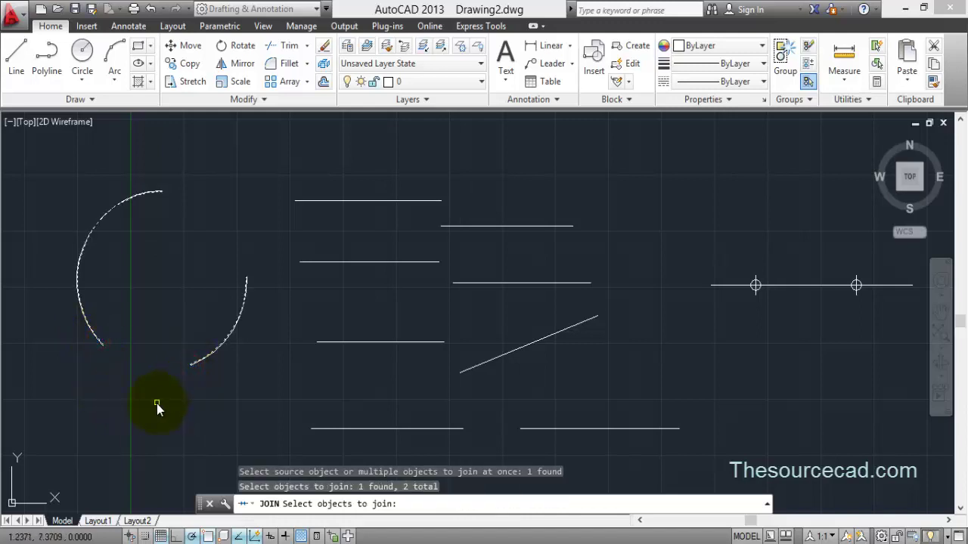
key("Return")
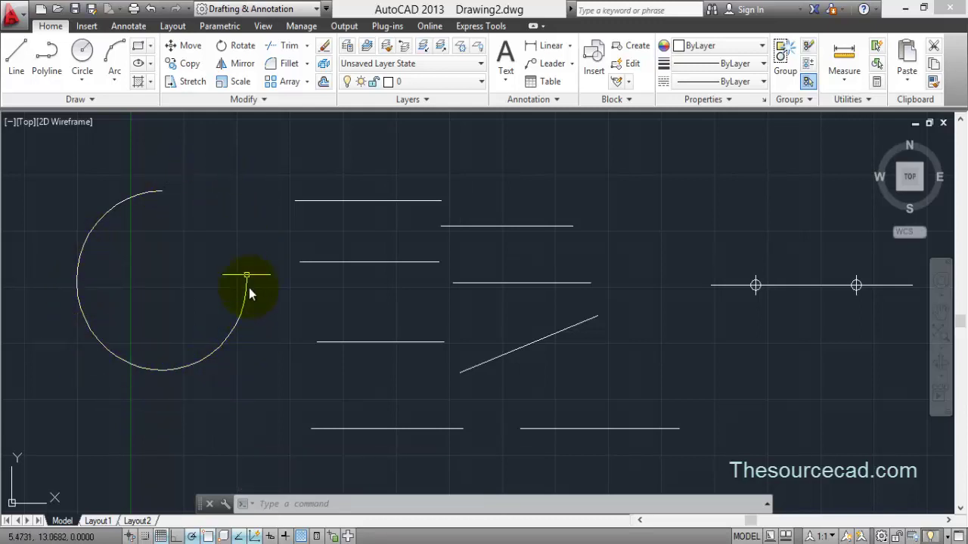
Step: Join the arc with the cLose option to turn it back into a full circle
left_click(247, 103)
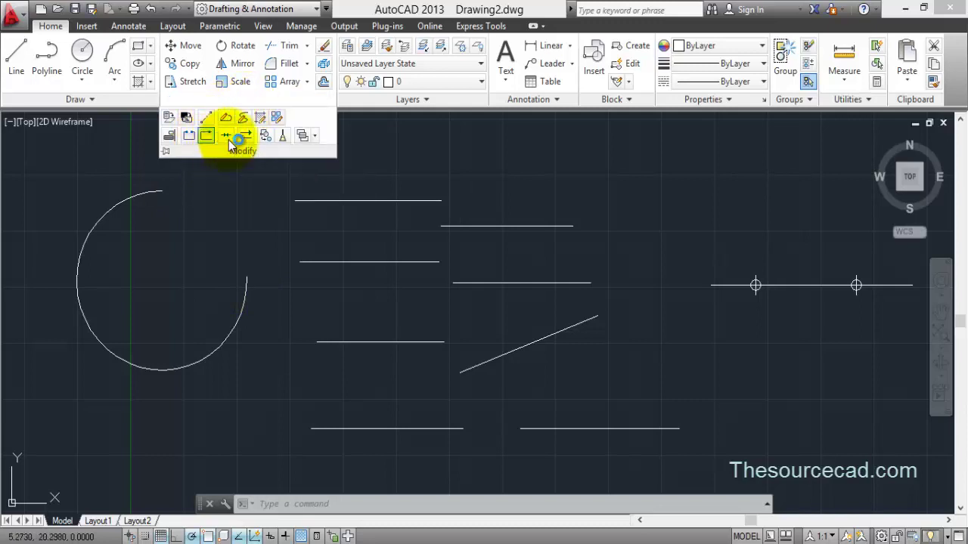
left_click(228, 135)
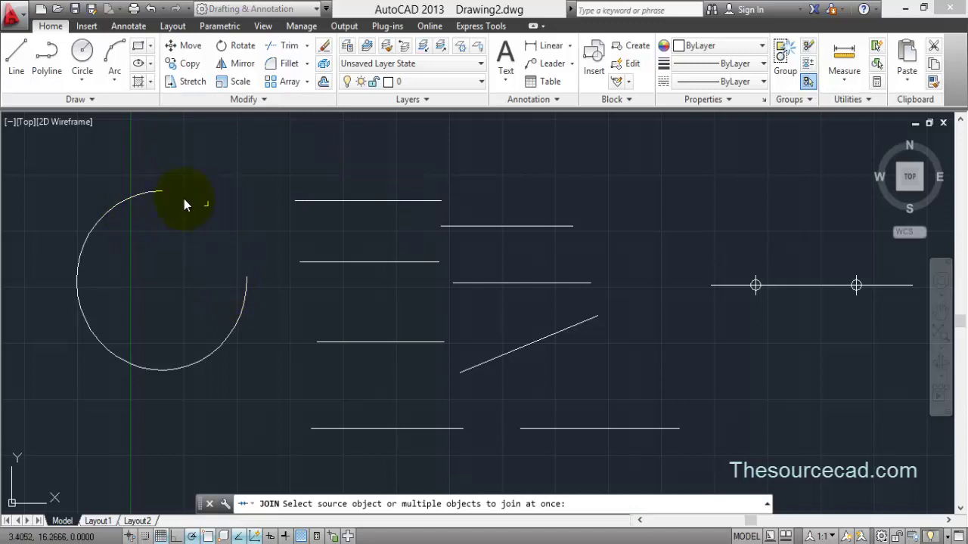
left_click(154, 195)
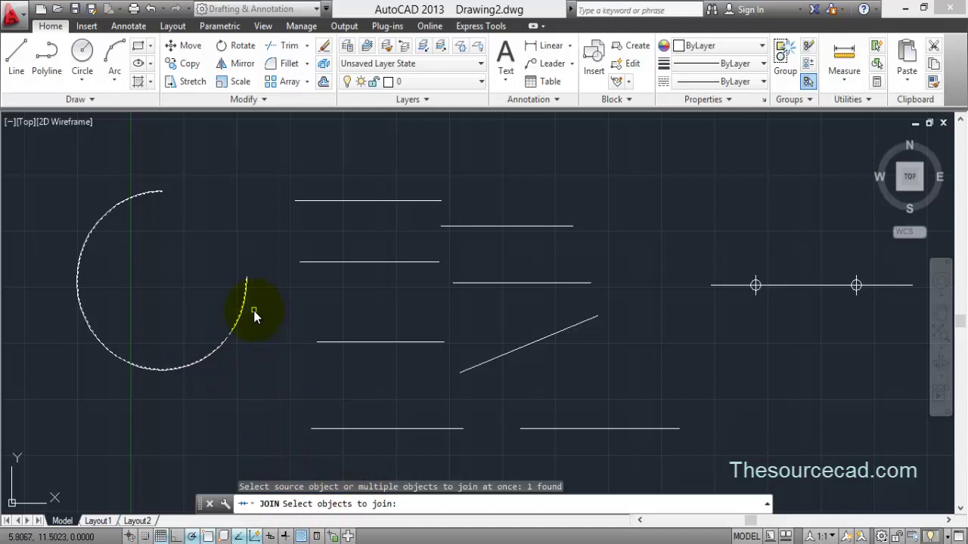
key("Return")
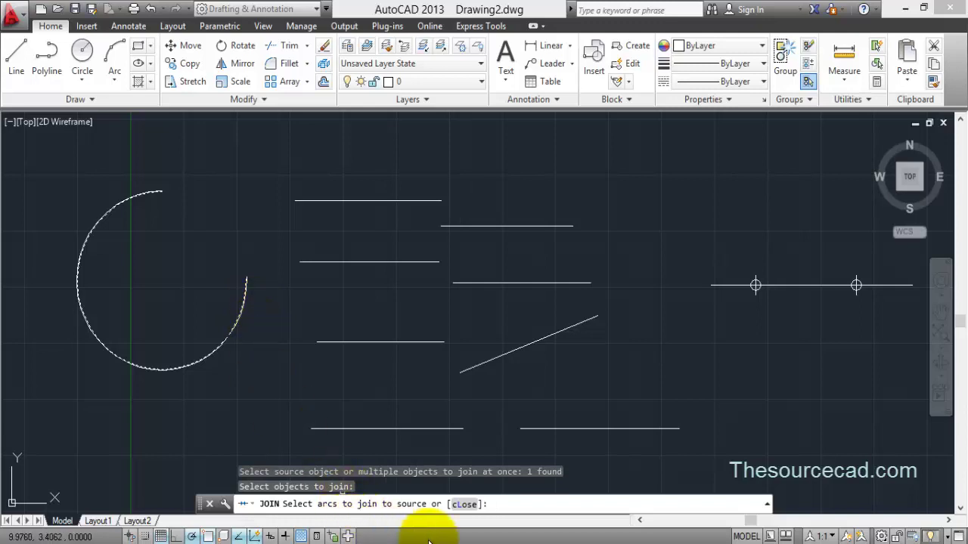
left_click(460, 506)
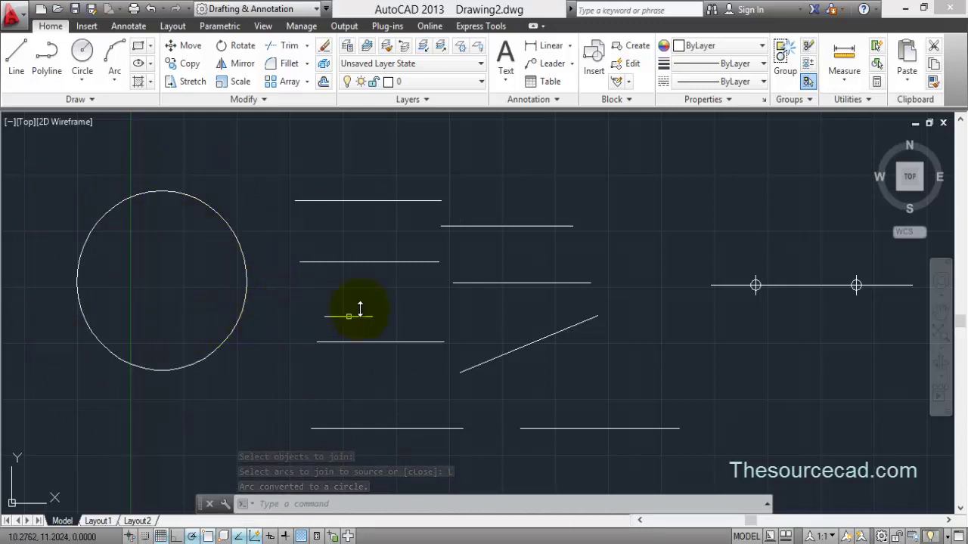
left_click(260, 100)
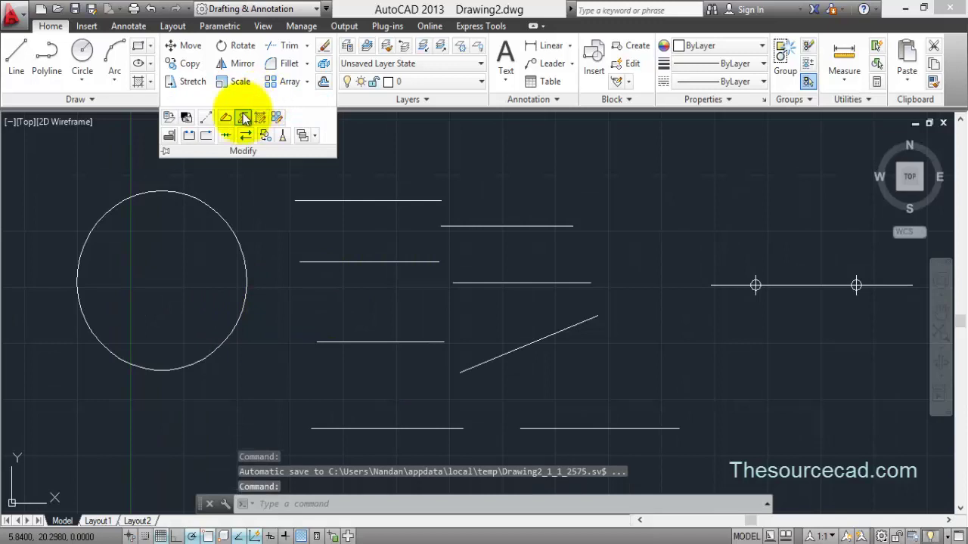
Step: Join the left and right bottom lines into one line and confirm it is a single object
left_click(225, 135)
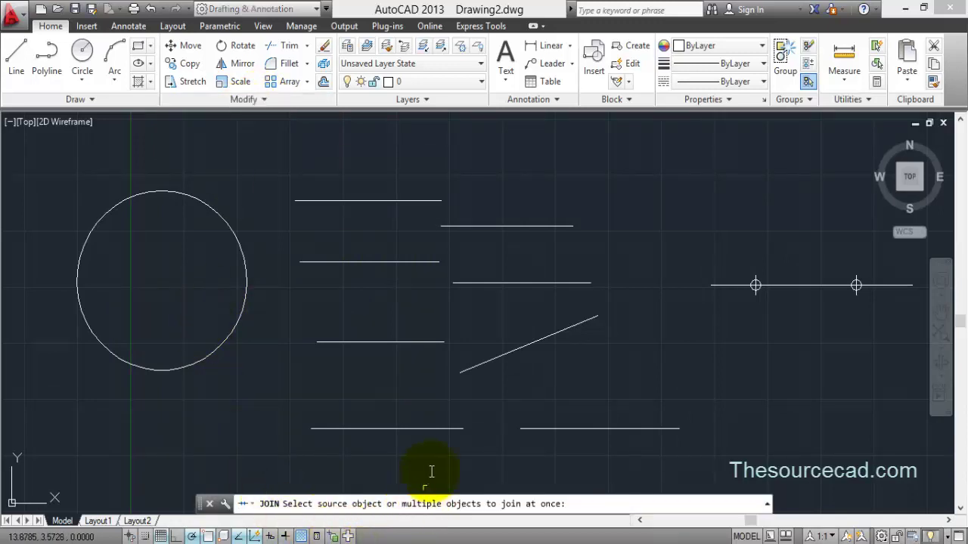
left_click(426, 429)
middle_click_drag(492, 467, 474, 429)
left_click(445, 391)
left_click(510, 392)
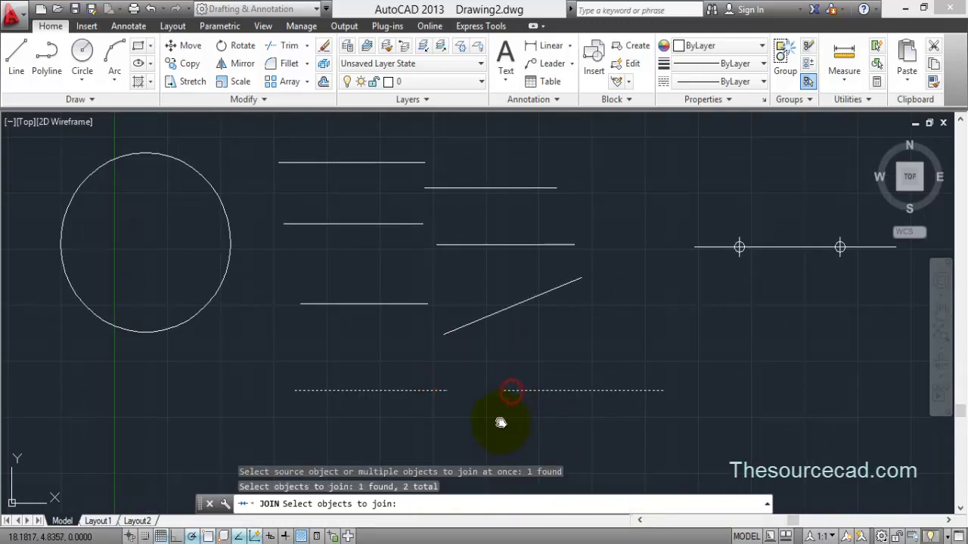
key("Return")
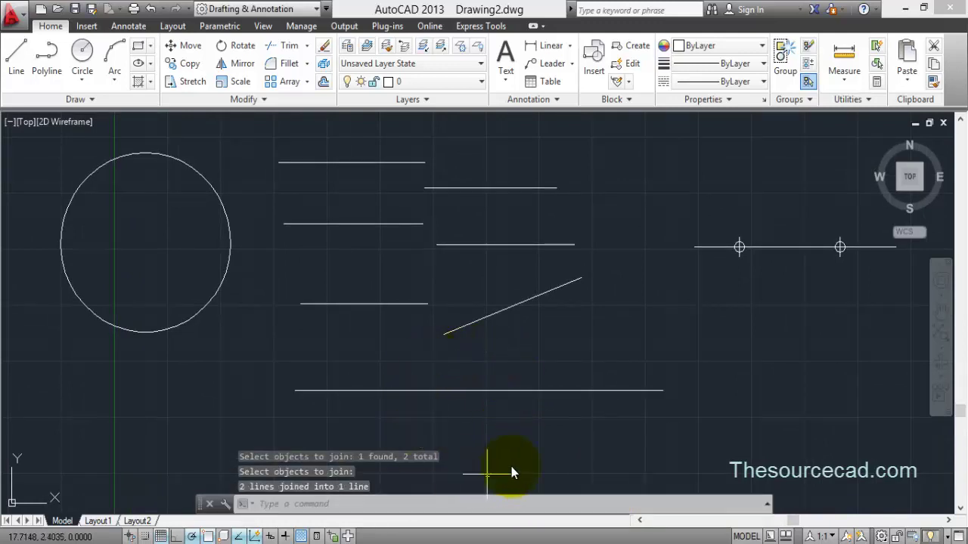
left_click(511, 391)
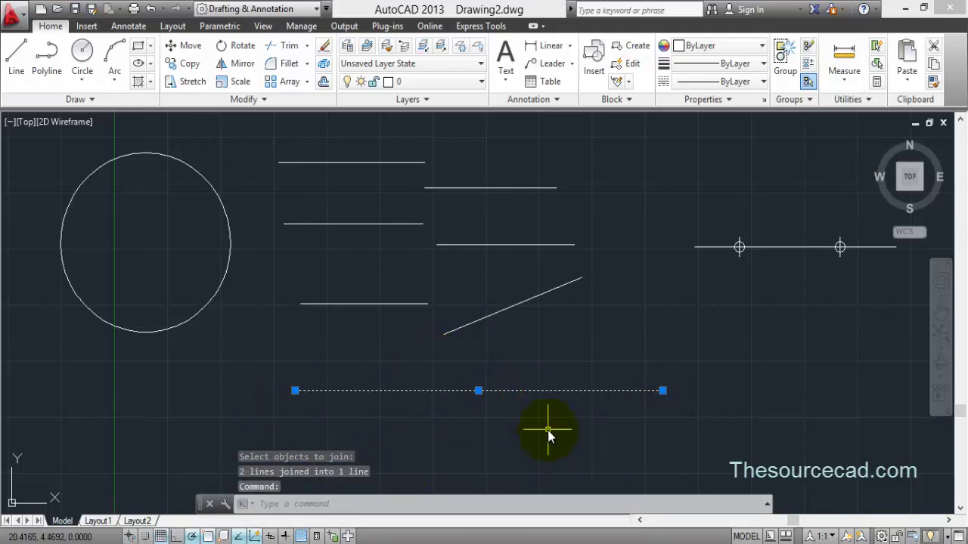
key("Escape")
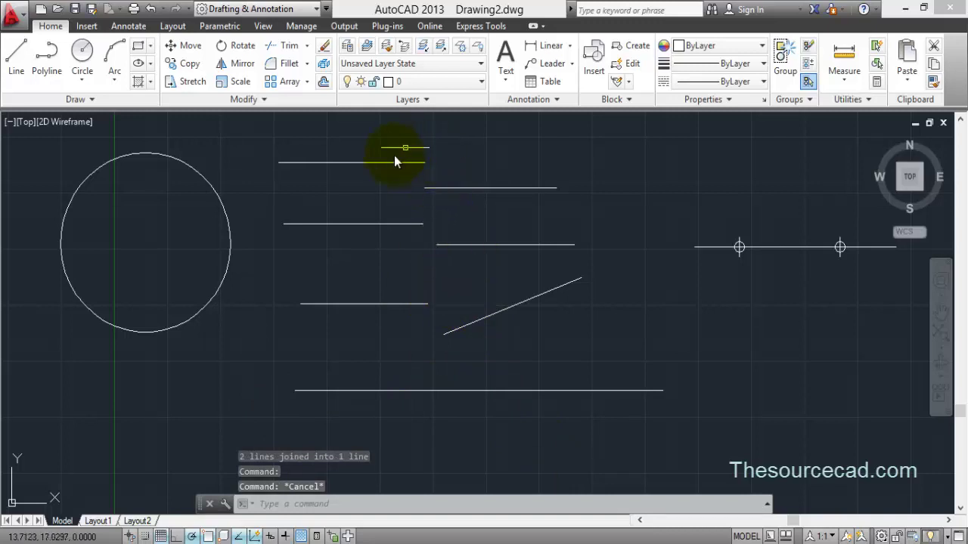
left_click(272, 102)
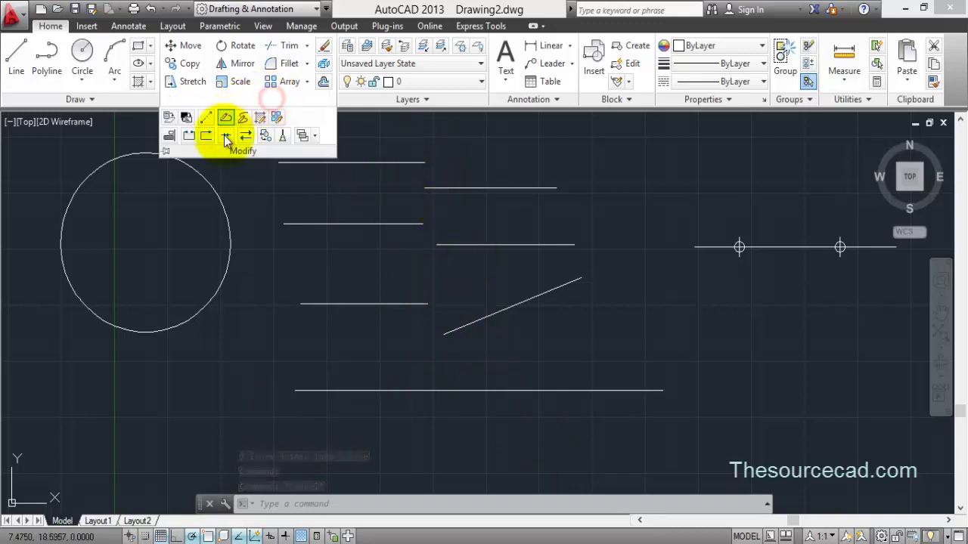
left_click(227, 137)
left_click(409, 166)
left_click(394, 153)
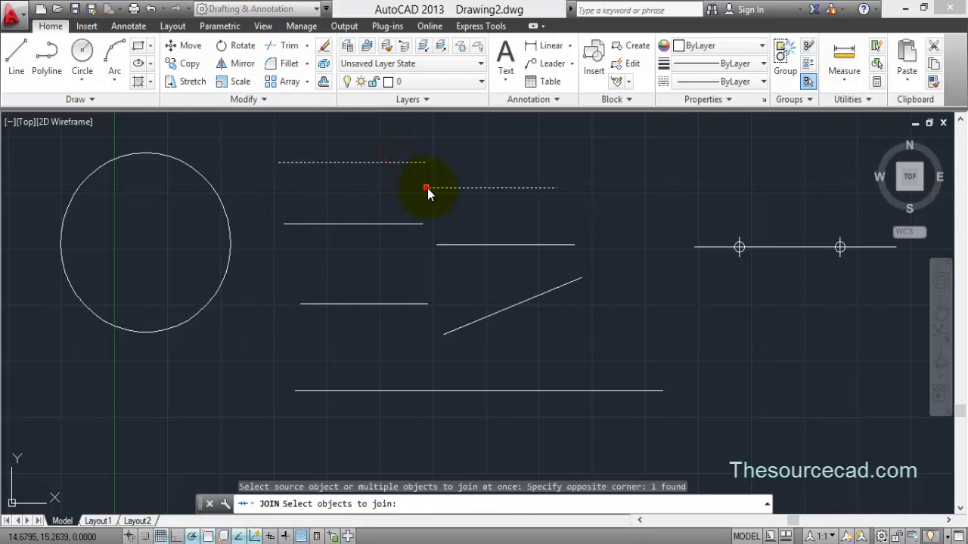
left_click(427, 188)
key("Return")
key("Return")
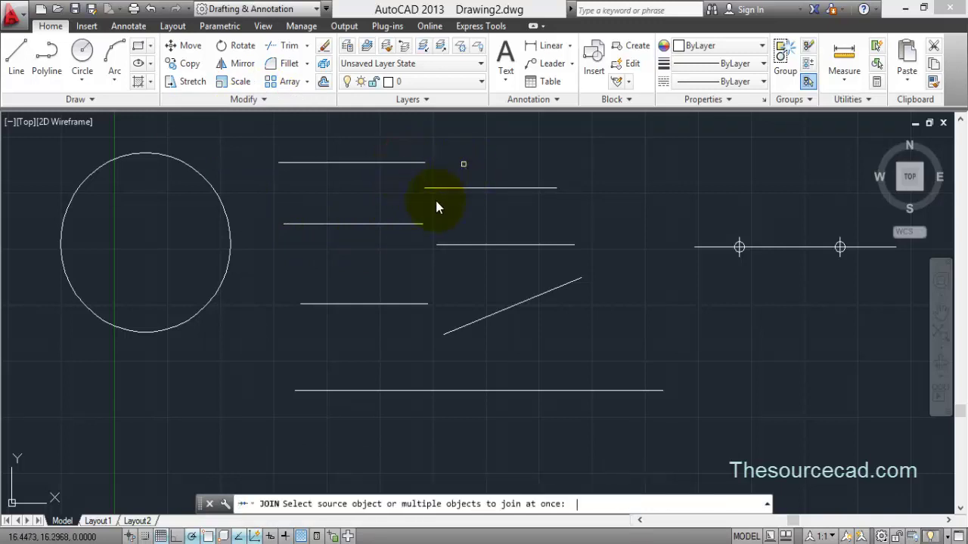
left_click(406, 224)
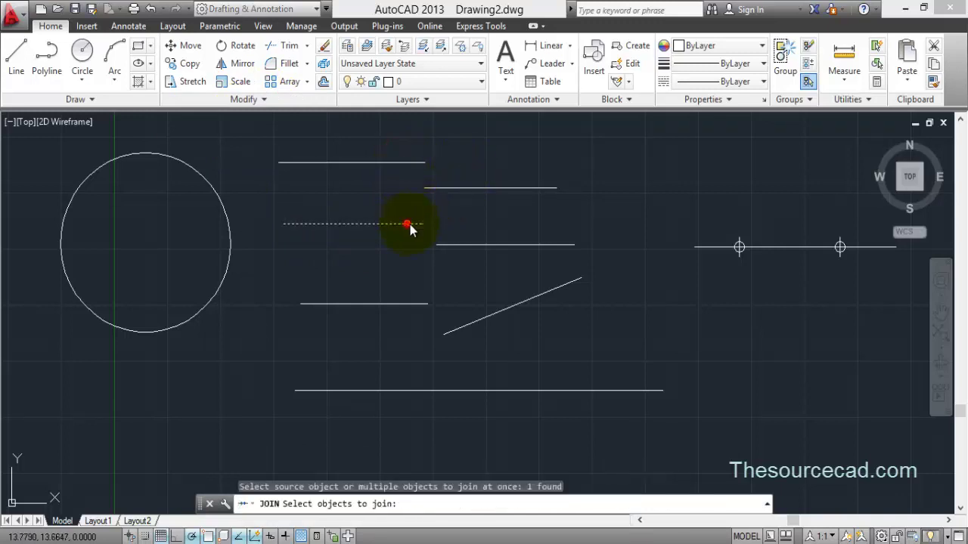
left_click(443, 245)
key("Return")
key("Return")
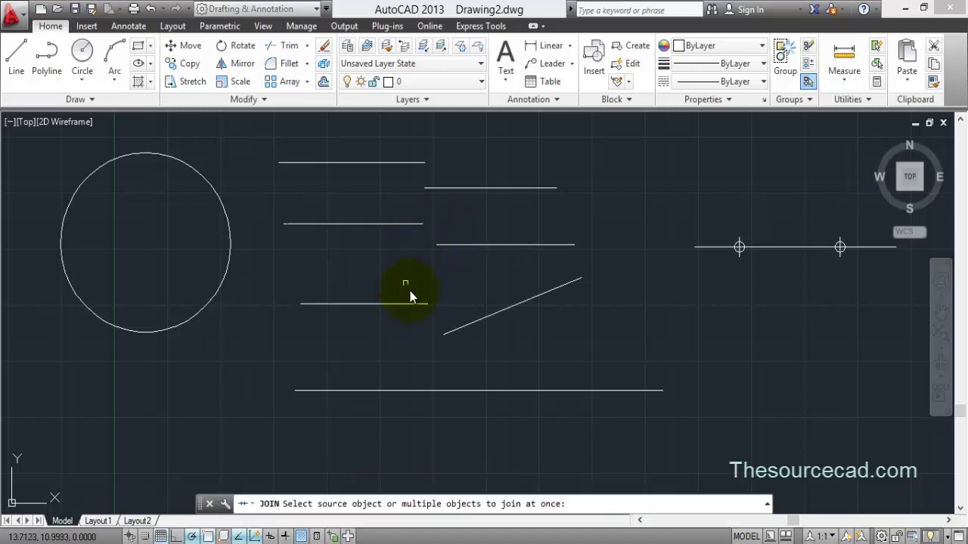
left_click(418, 303)
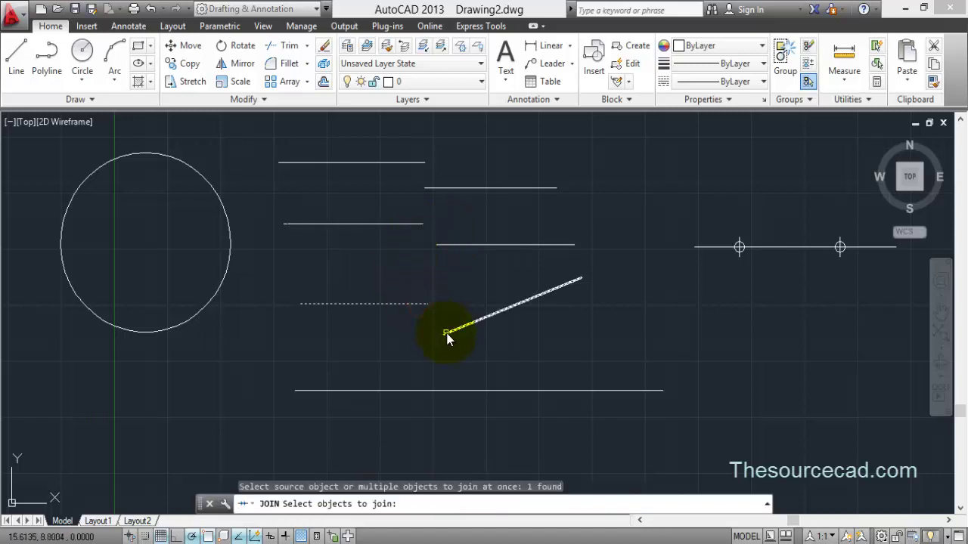
left_click(447, 333)
key("Return")
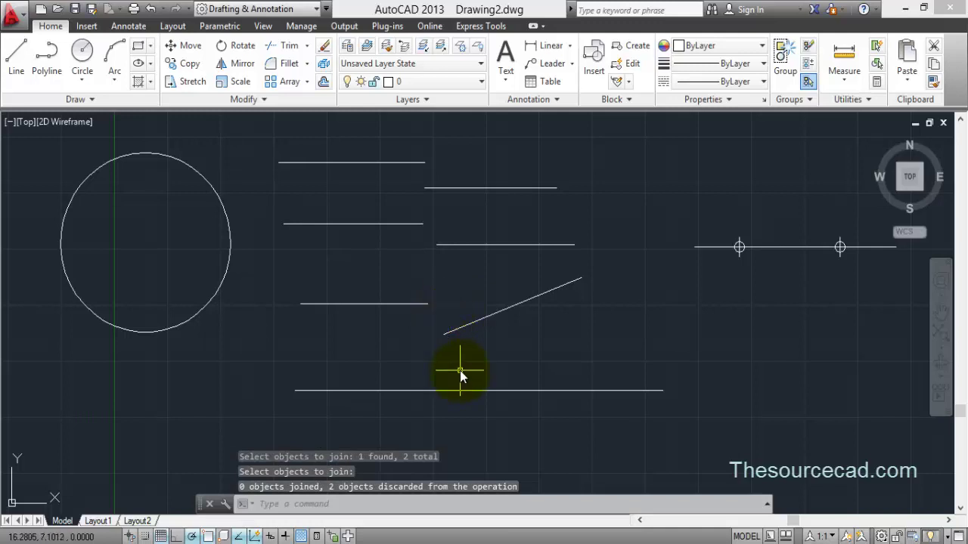
left_click(456, 329)
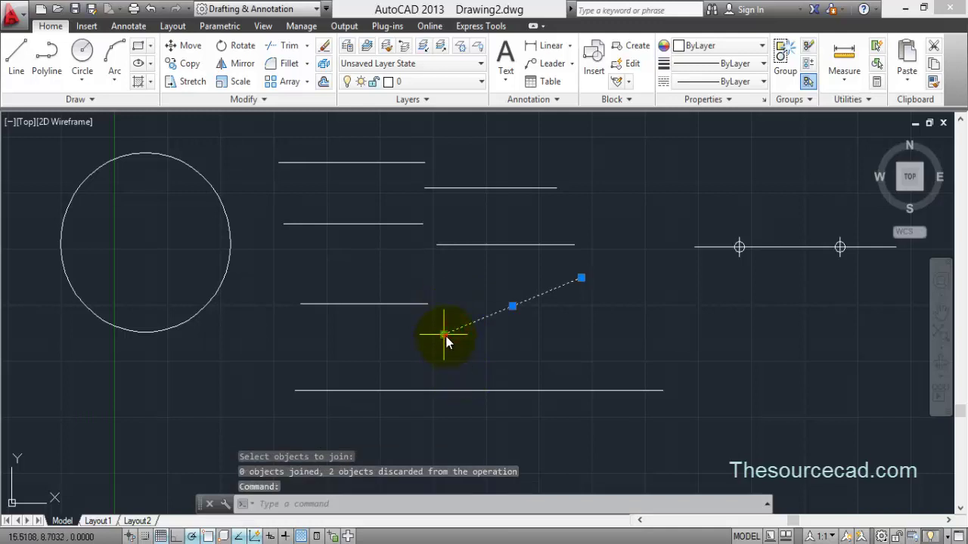
Step: Stretch the slanted line's left endpoint onto the horizontal line's end
left_click(444, 334)
left_click(428, 304)
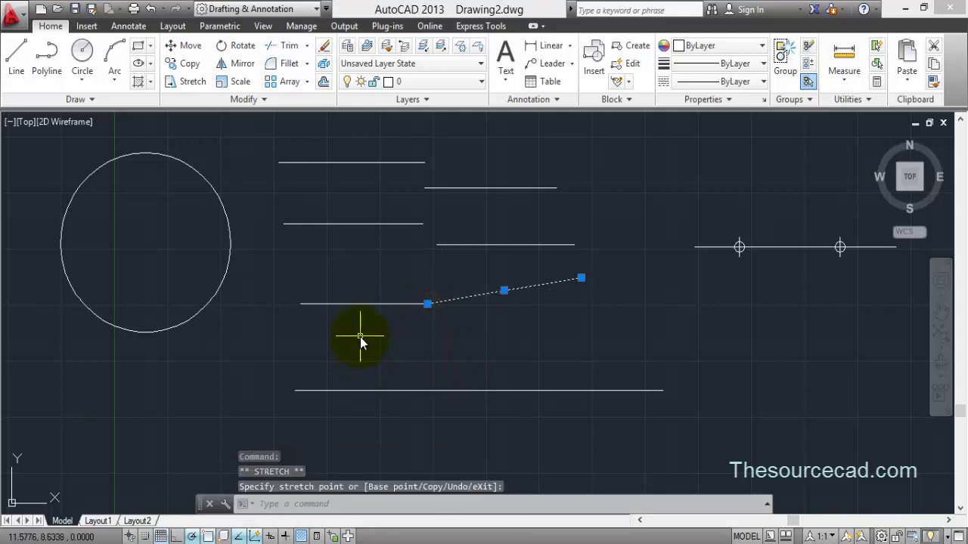
key("Escape")
Step: Join the horizontal and slanted lines into one polyline and check the result
left_click(211, 96)
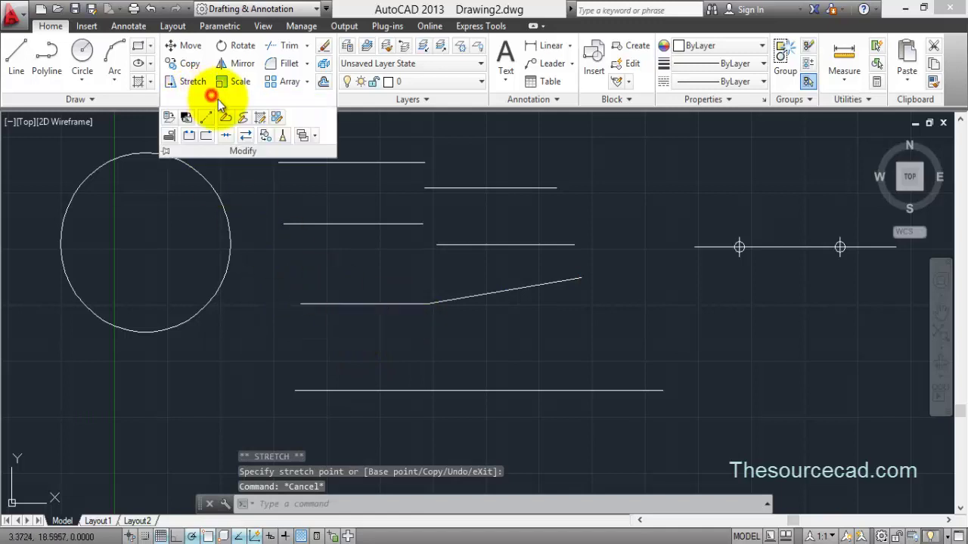
left_click(225, 136)
left_click(371, 306)
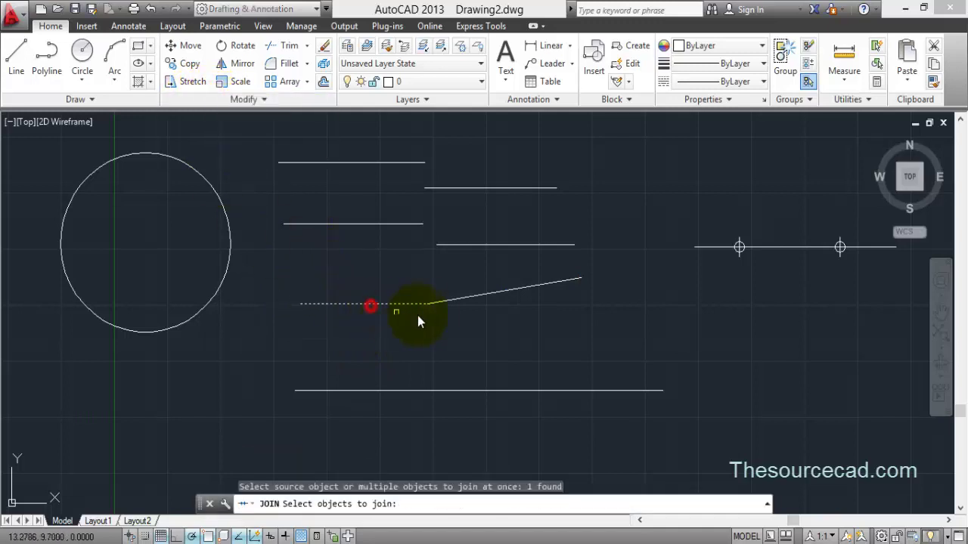
left_click(443, 301)
key("Return")
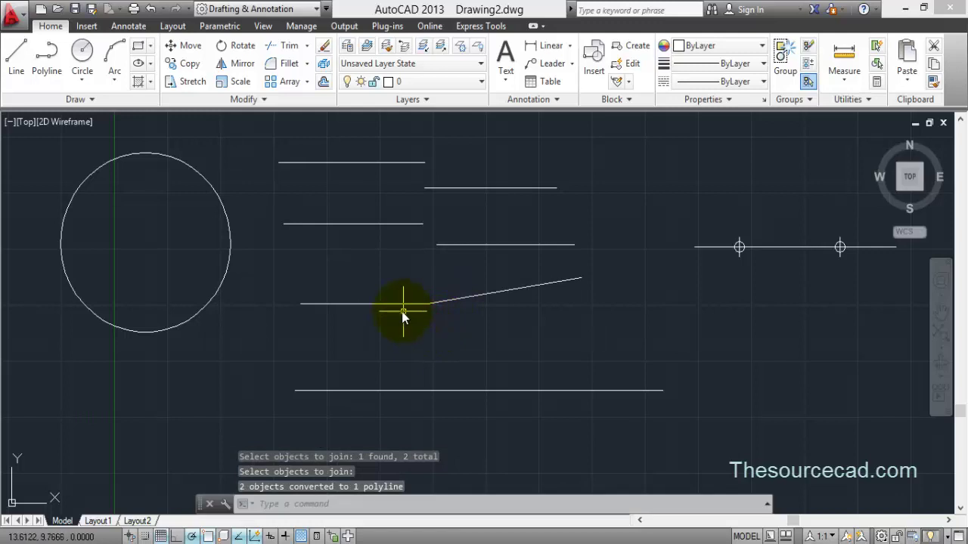
left_click(403, 307)
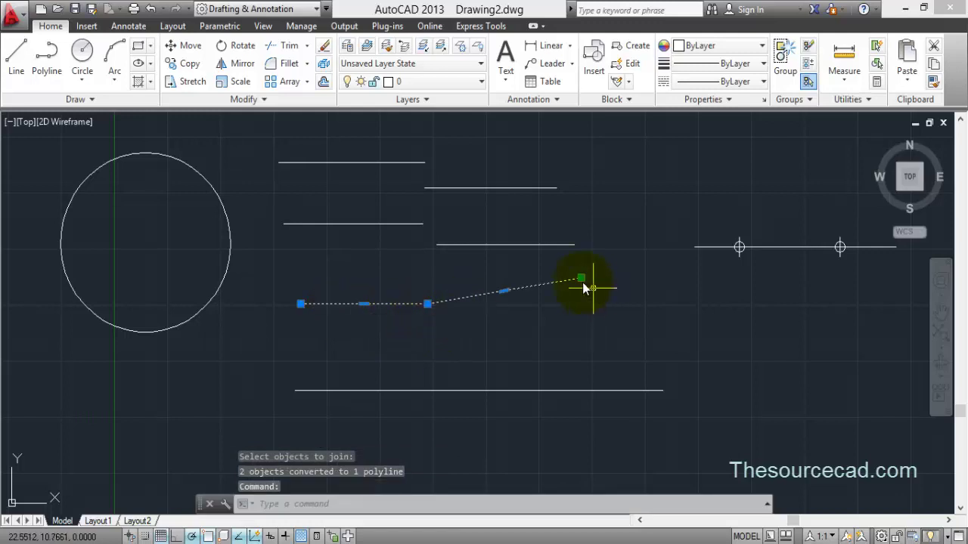
mouse_move(556, 286)
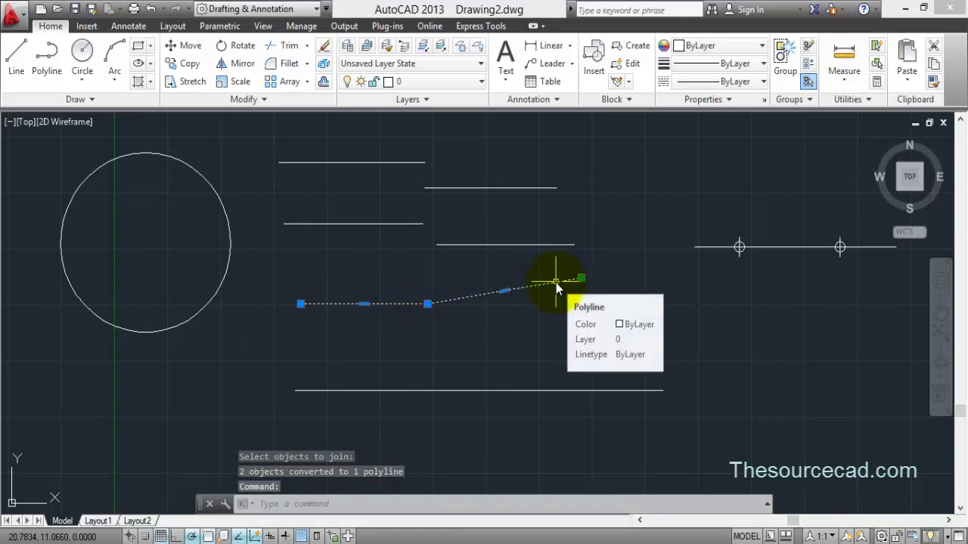
key("Escape")
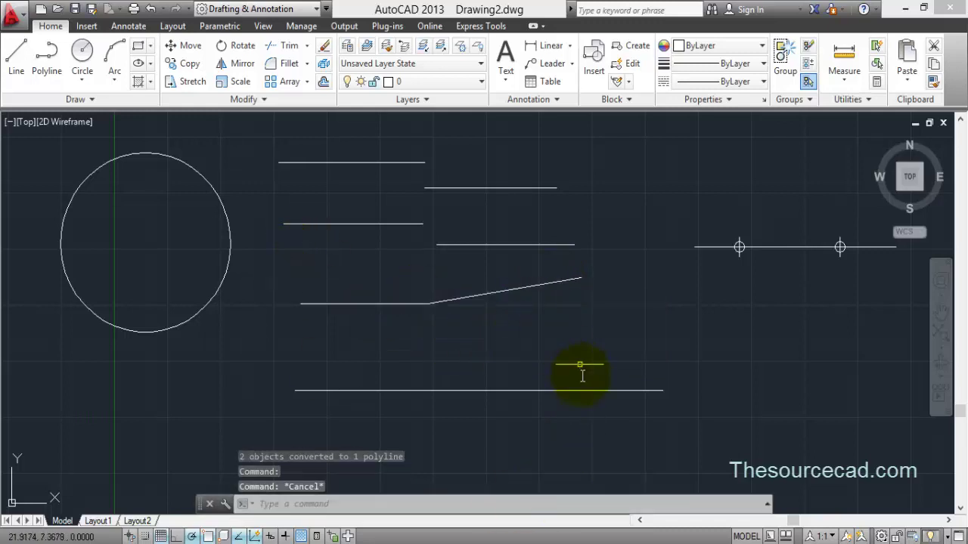
left_click(576, 407)
Step: Erase the six lines and draw a three-point arc in the middle of the drawing
left_click(346, 148)
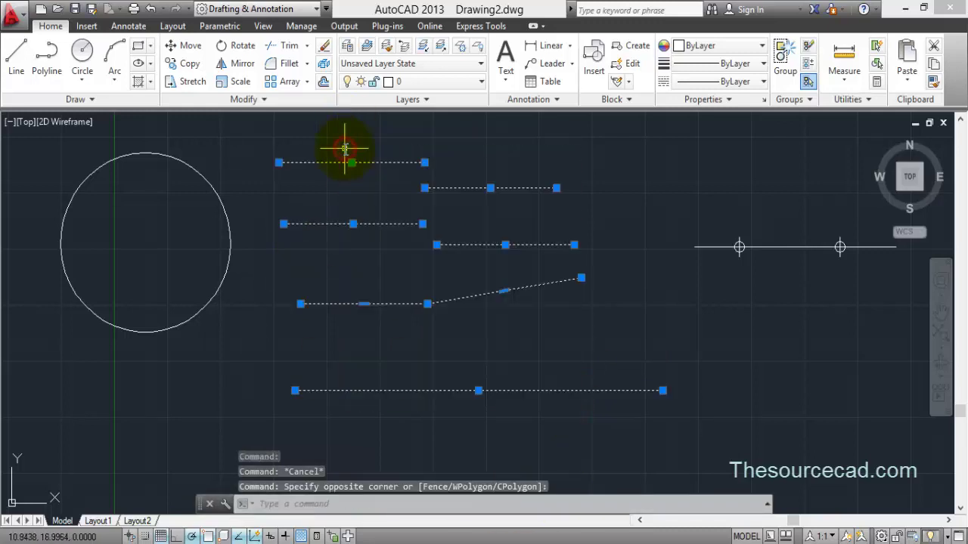
key("Delete")
left_click(115, 52)
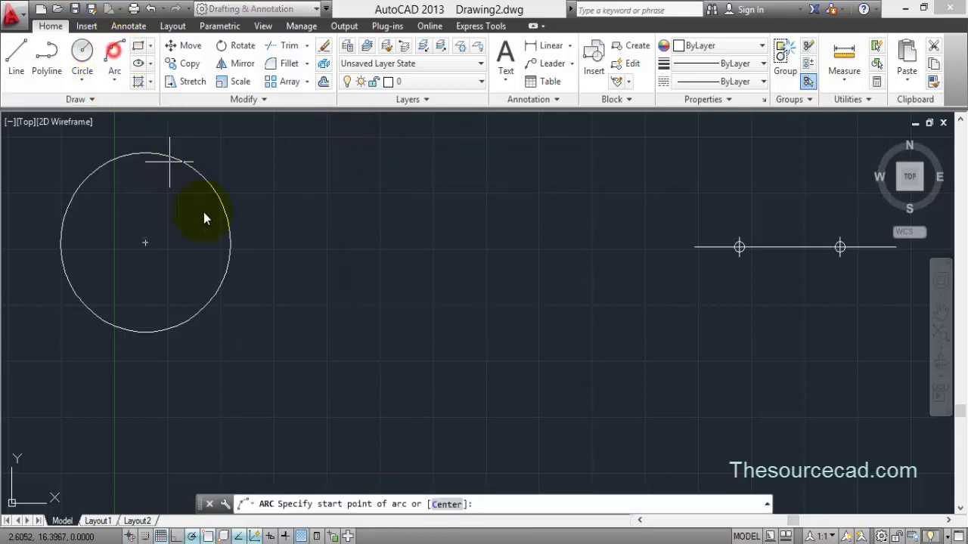
left_click(332, 273)
left_click(378, 211)
left_click(477, 264)
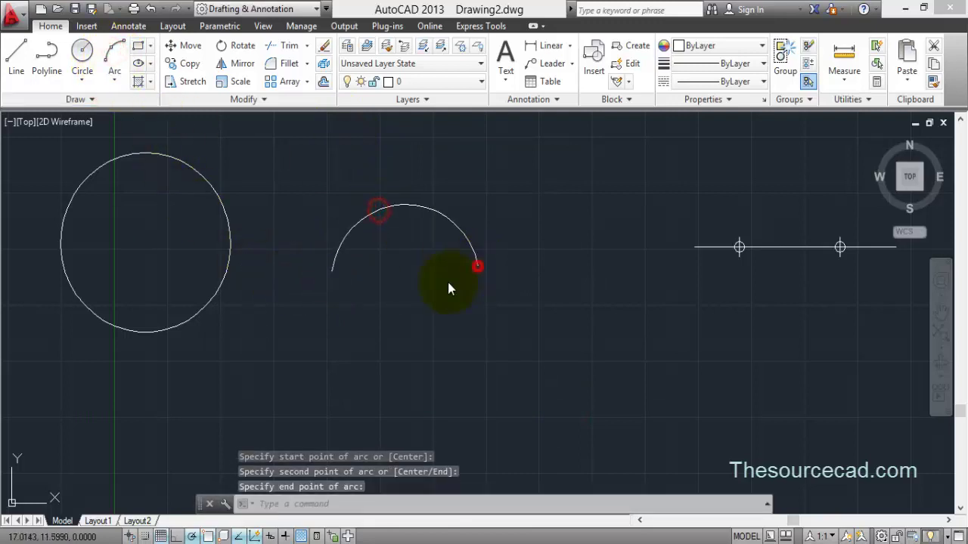
Step: Draw a line downward from the arc's right end, then check both objects
left_click(16, 57)
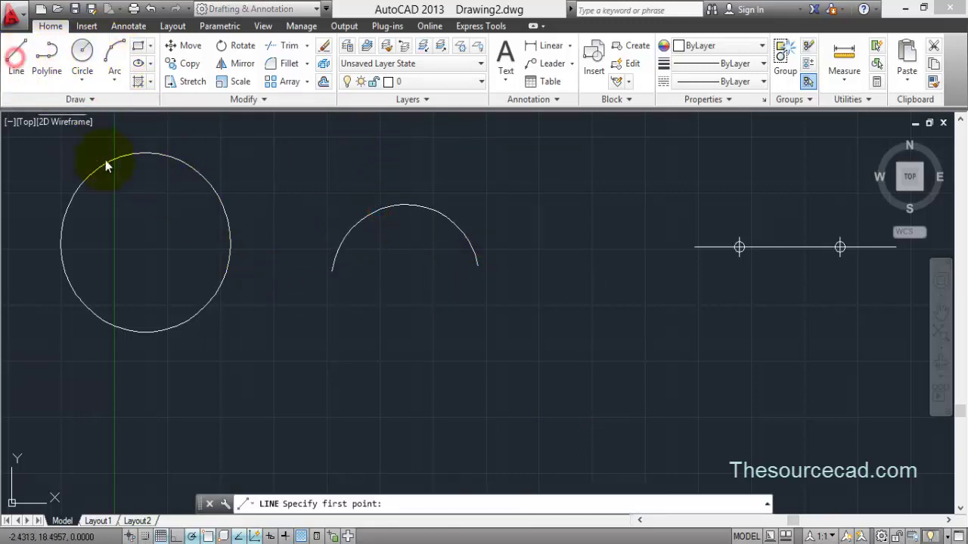
left_click(478, 265)
left_click(487, 367)
key("Return")
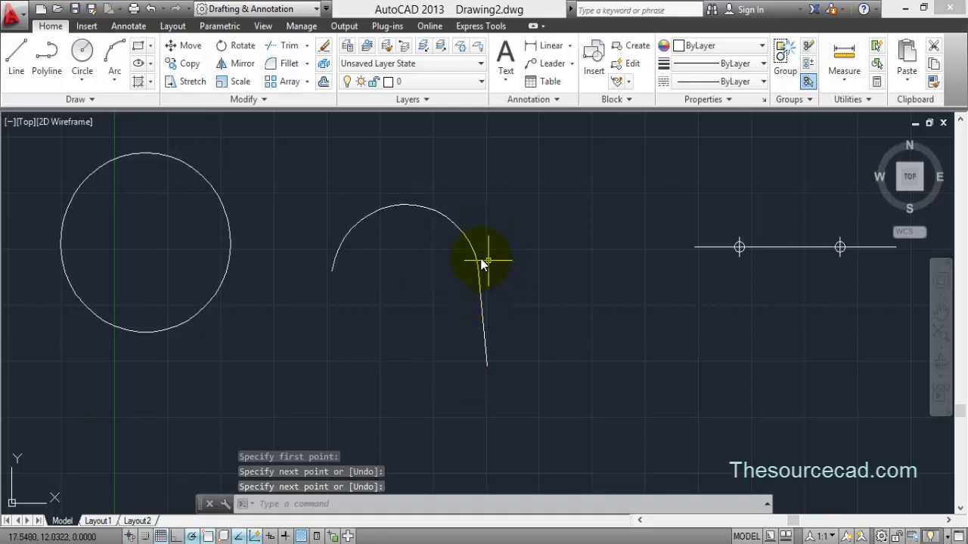
left_click(435, 217)
left_click(481, 311)
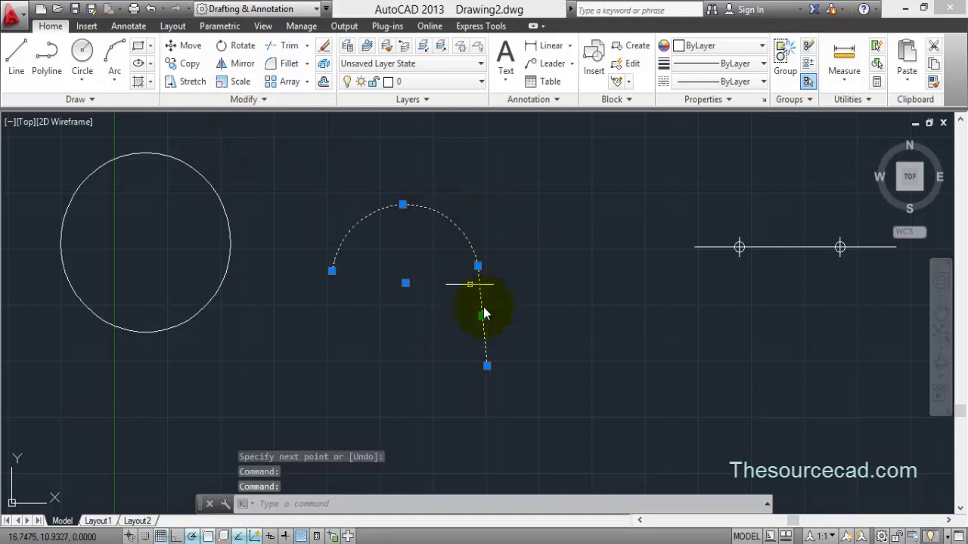
key("Escape")
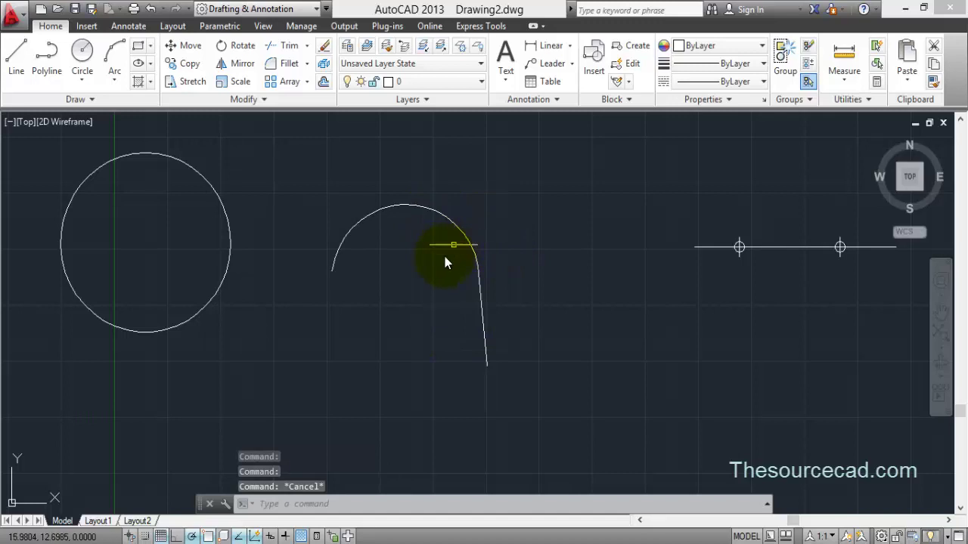
Step: Join the arc and the downward line into one polyline and select it
left_click(249, 101)
left_click(225, 135)
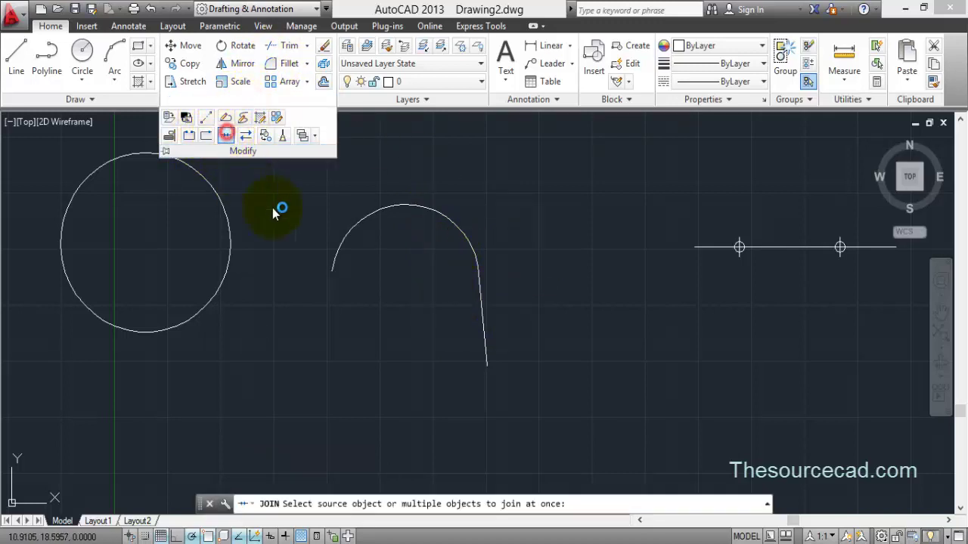
left_click(427, 212)
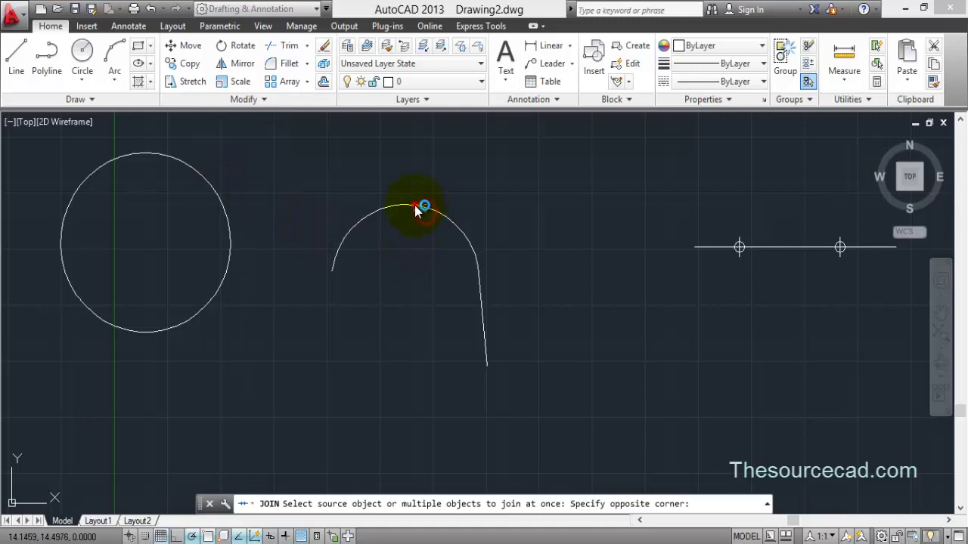
left_click(417, 209)
left_click(479, 291)
key("Return")
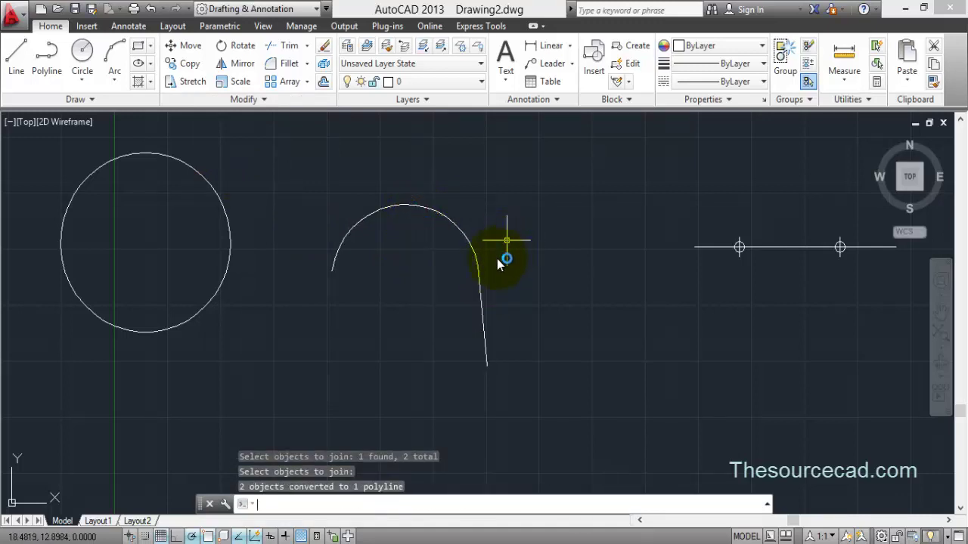
left_click(472, 249)
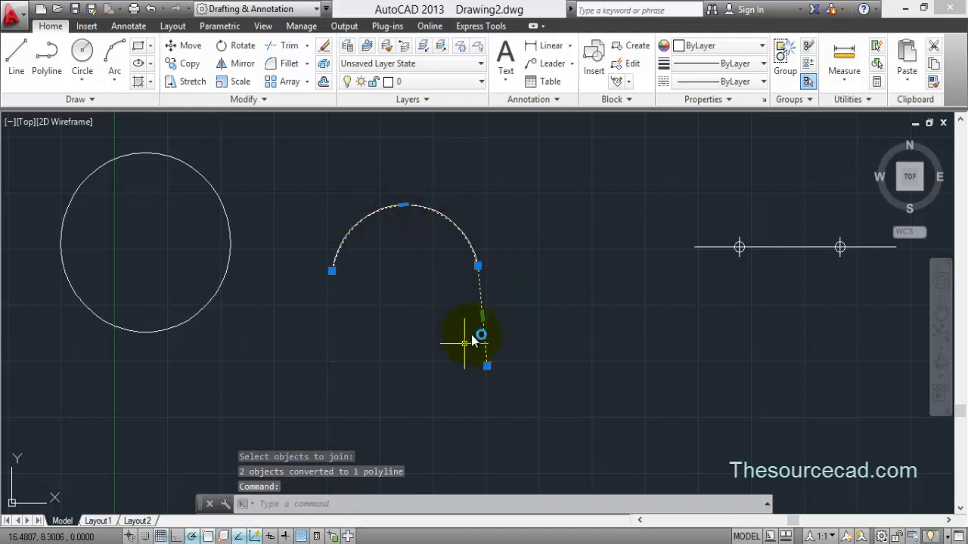
right_click(401, 160)
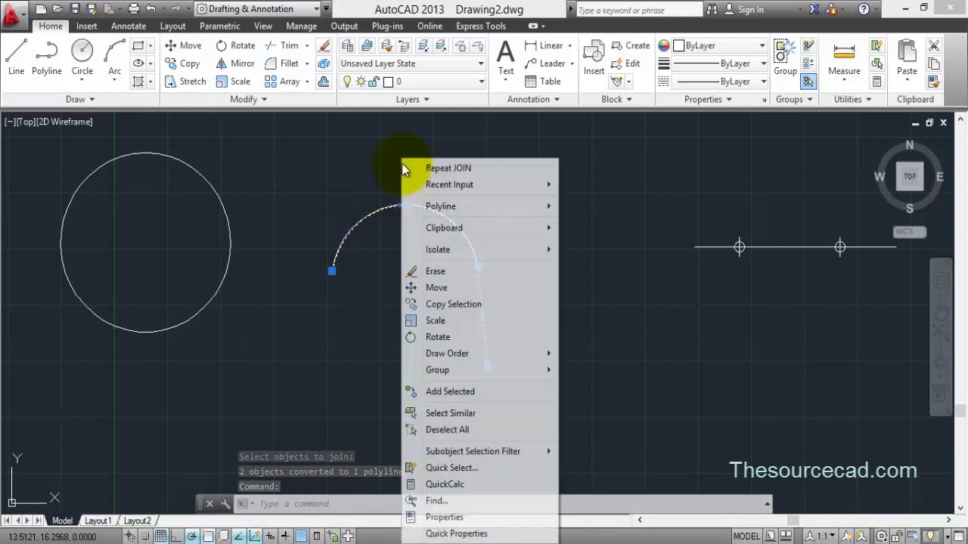
Step: Erase the joined polyline, then crossing-select and erase the circle and remaining line
left_click(447, 272)
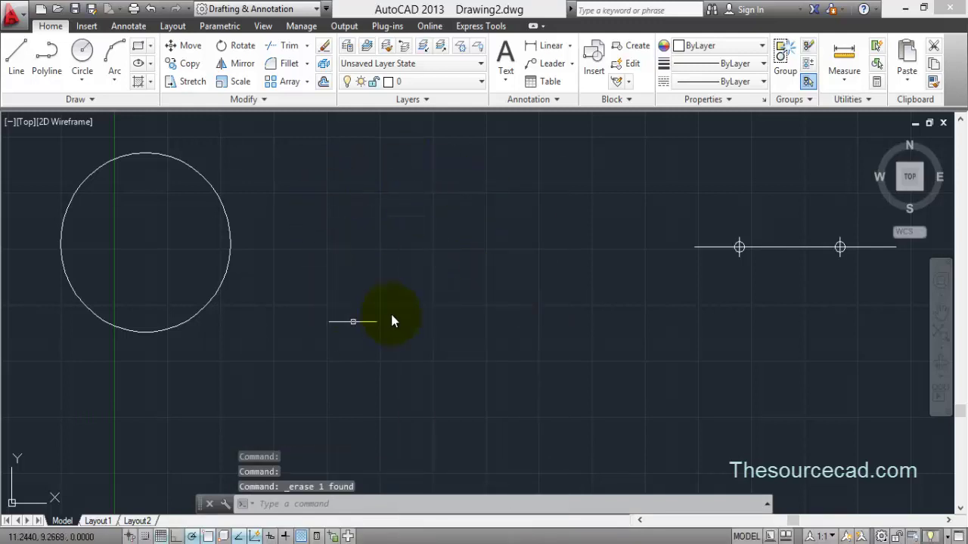
middle_click_drag(749, 299, 722, 334)
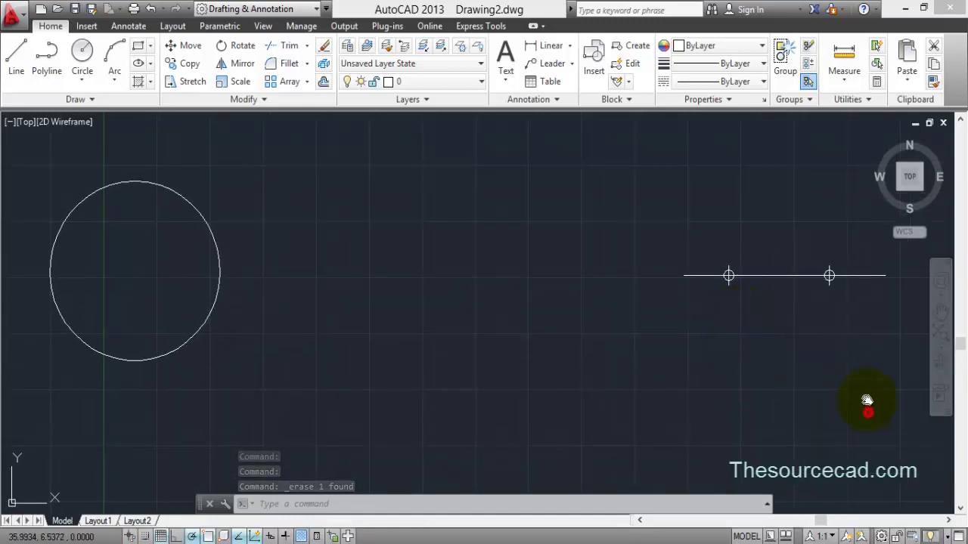
left_click(868, 412)
left_click(144, 169)
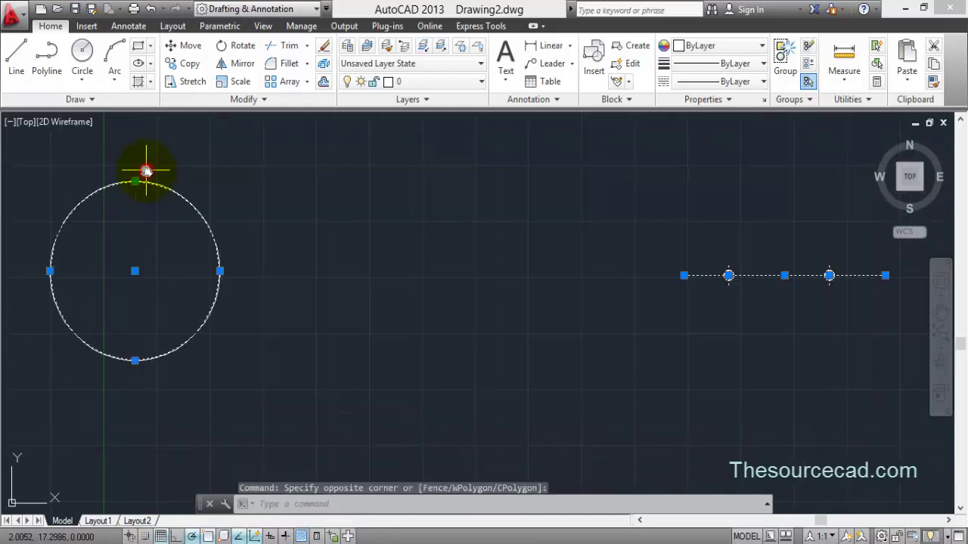
right_click(365, 182)
left_click(397, 268)
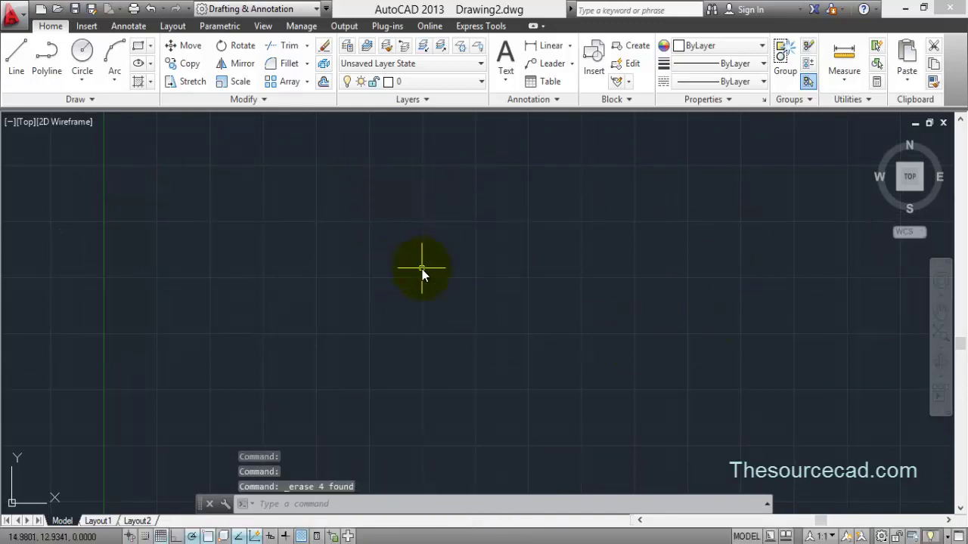